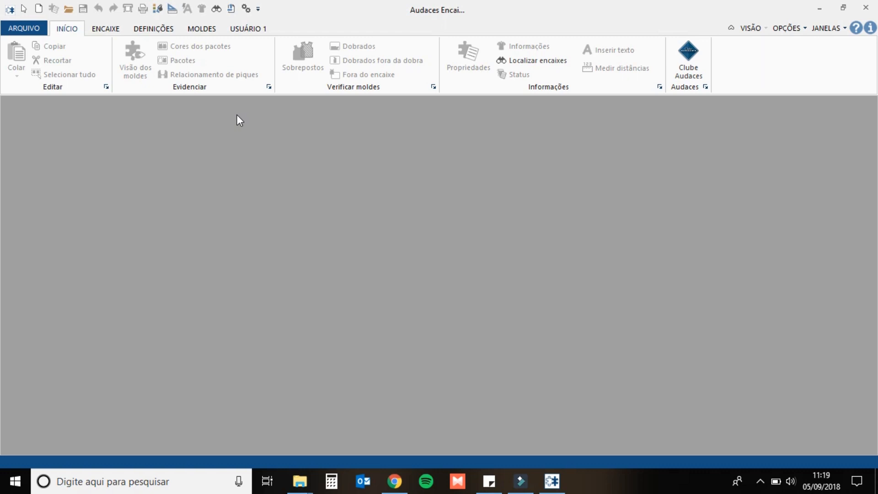
Start a new marker and include the AULA SAIA pattern file from the MOLDES DAS AULAS folder
{"action": "left_click", "coordinate": [760, 481]}
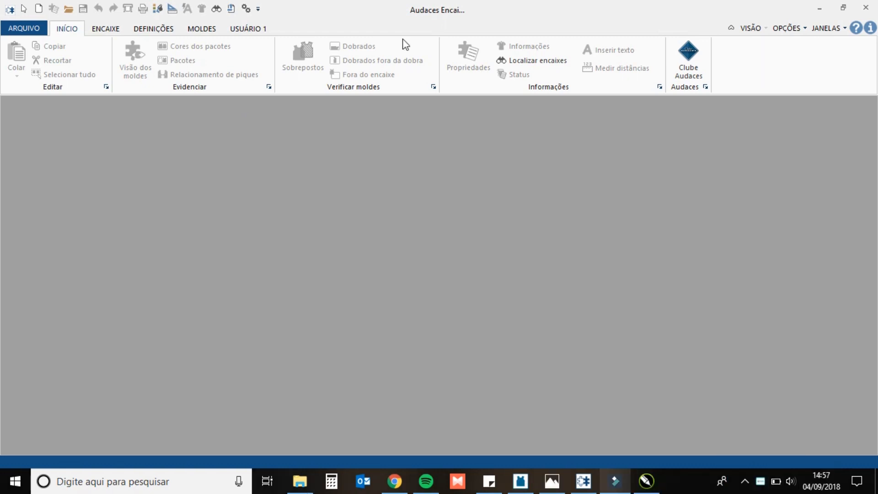
{"action": "left_click", "coordinate": [38, 10]}
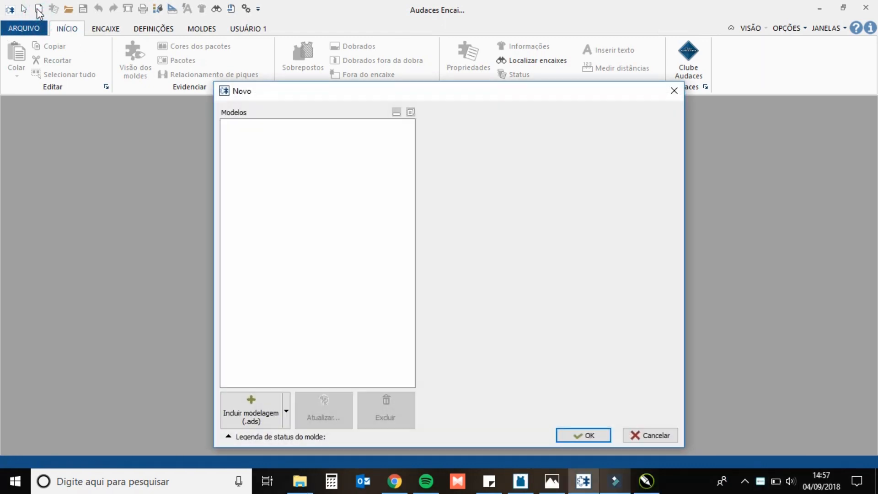
{"action": "left_click_drag", "start_coordinate": [416, 92], "coordinate": [408, 61]}
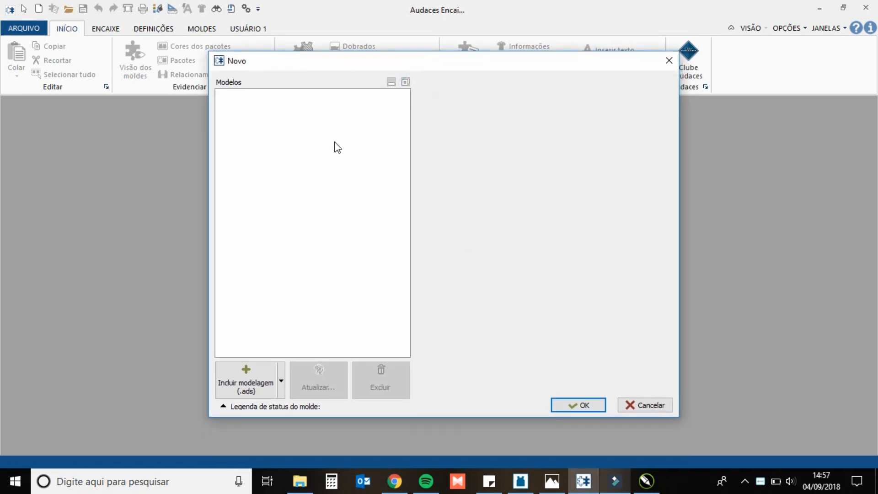
{"action": "left_click", "coordinate": [245, 383]}
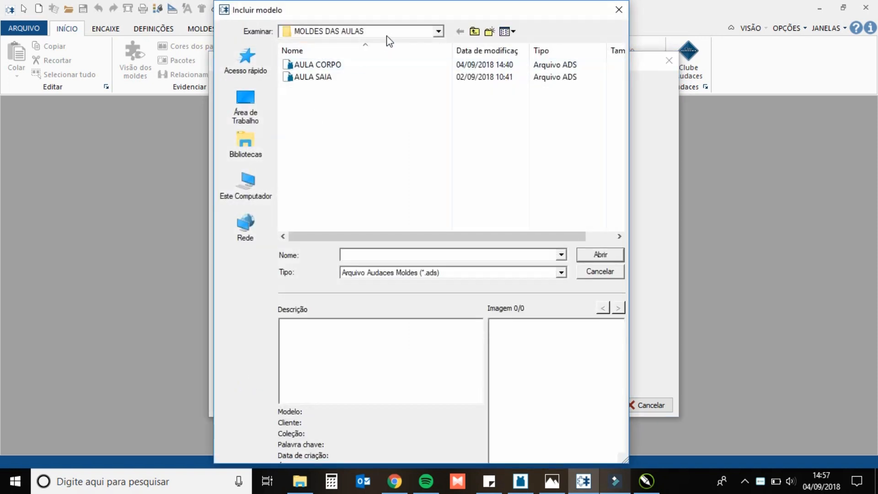
{"action": "left_click", "coordinate": [387, 34]}
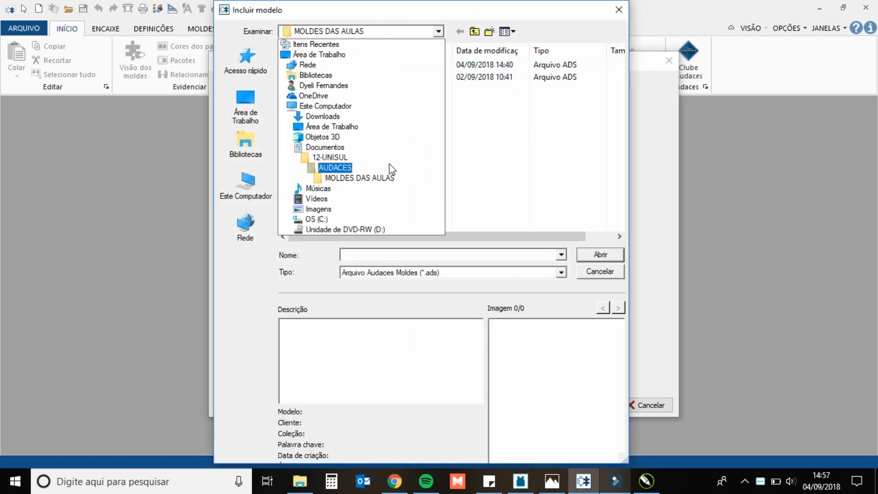
{"action": "left_click", "coordinate": [392, 178]}
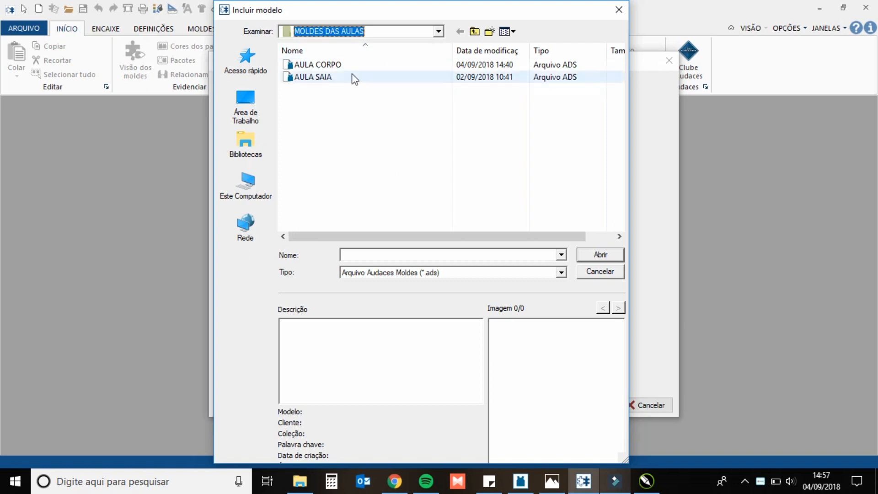
{"action": "left_click", "coordinate": [309, 78]}
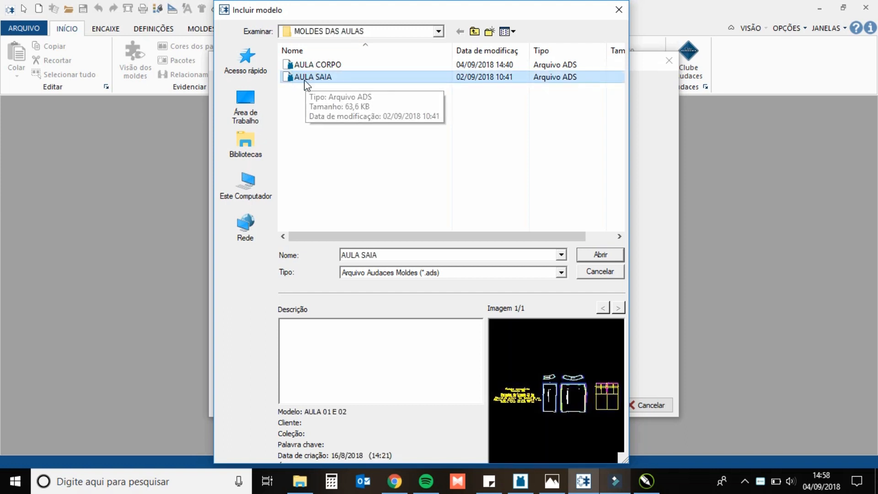
{"action": "double_click", "coordinate": [330, 78]}
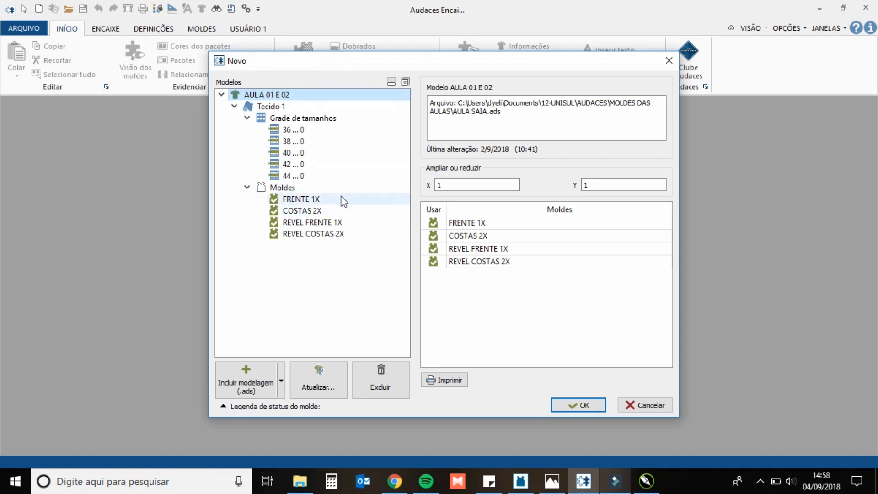
Set the width of fabric Tecido 1 to 150 cm
{"action": "left_click", "coordinate": [287, 107]}
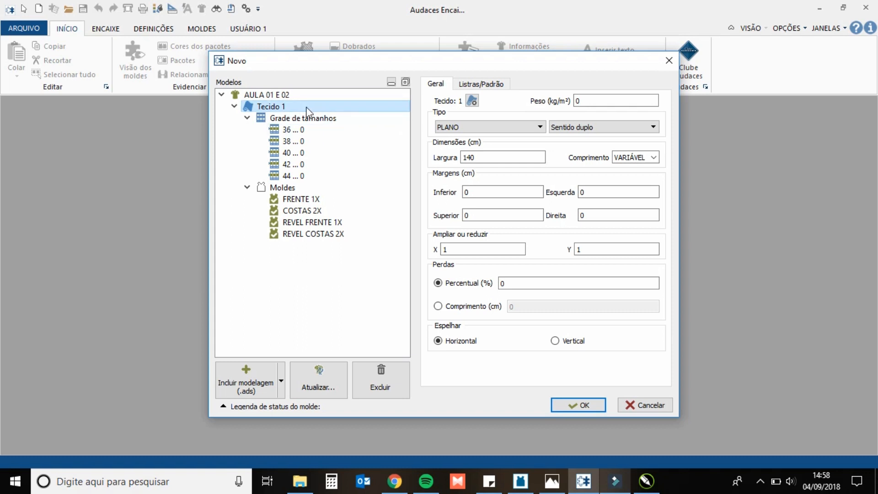
{"action": "double_click", "coordinate": [481, 161]}
{"action": "double_click", "coordinate": [483, 158]}
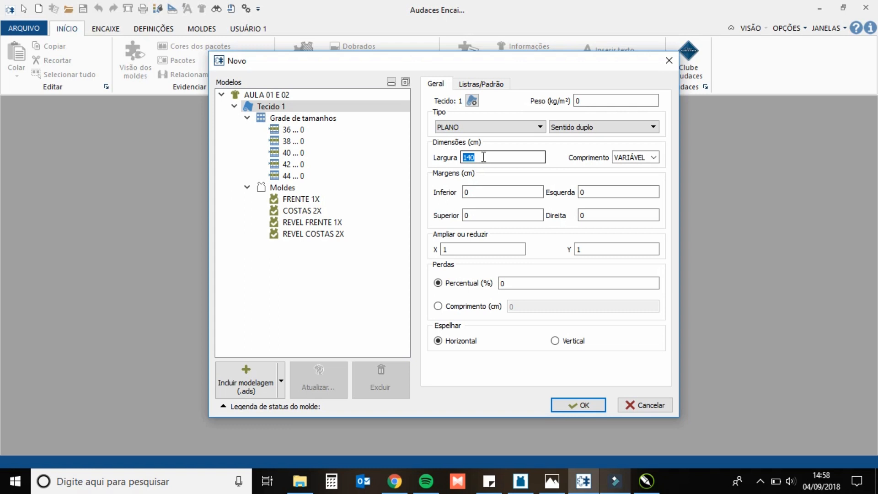
{"action": "type", "text": "150"}
{"action": "left_click", "coordinate": [496, 158]}
Review the fabric type and direction options, keeping PLANO and Sentido duplo selected
{"action": "left_click", "coordinate": [507, 128]}
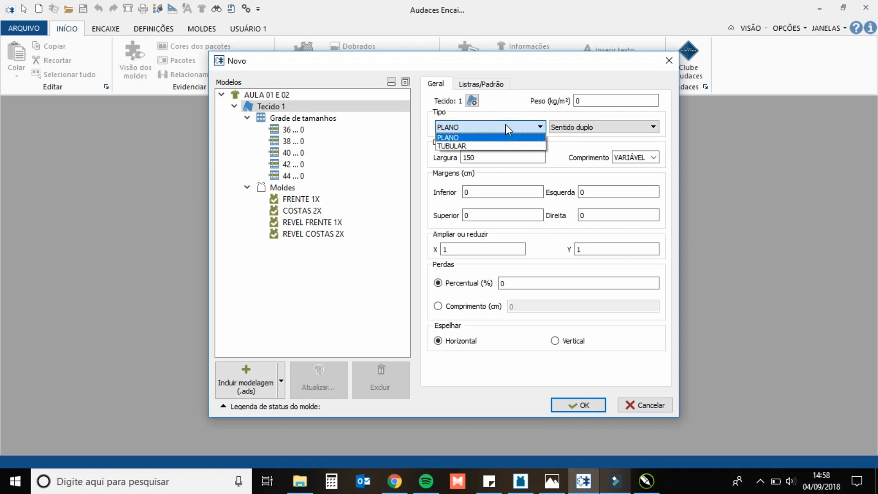
{"action": "left_click", "coordinate": [506, 125]}
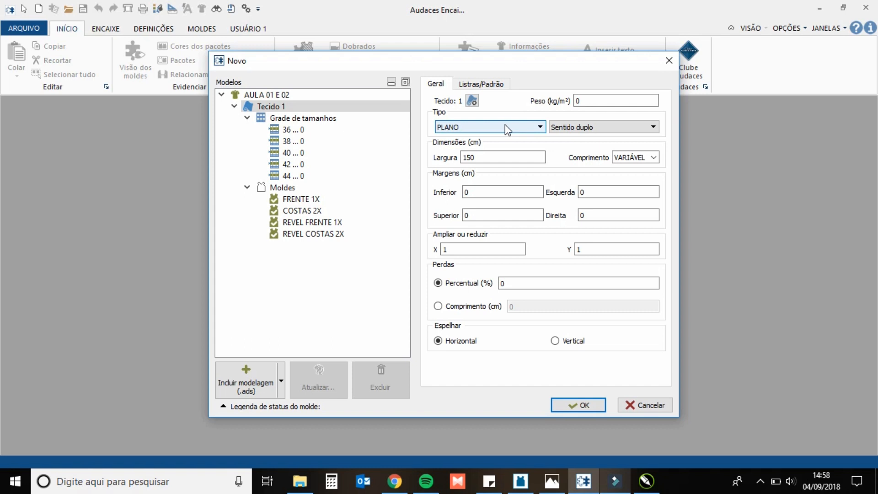
{"action": "left_click", "coordinate": [504, 125]}
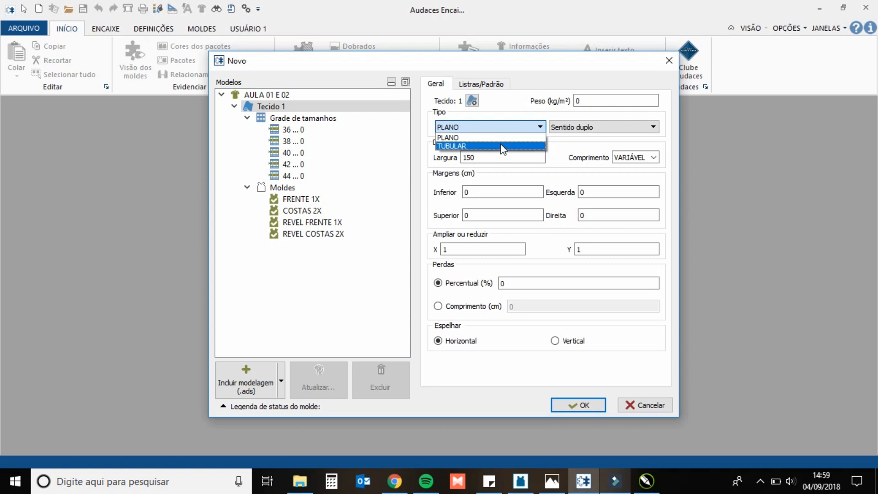
{"action": "left_click", "coordinate": [501, 137]}
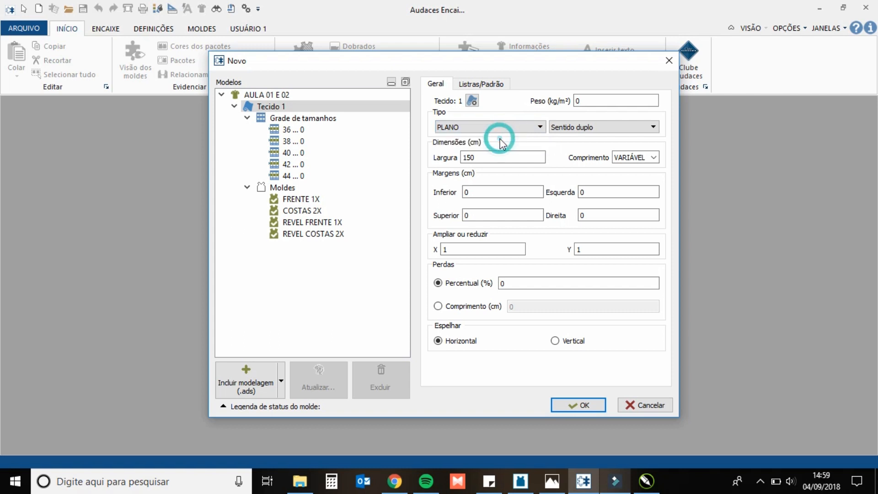
{"action": "left_click", "coordinate": [591, 126]}
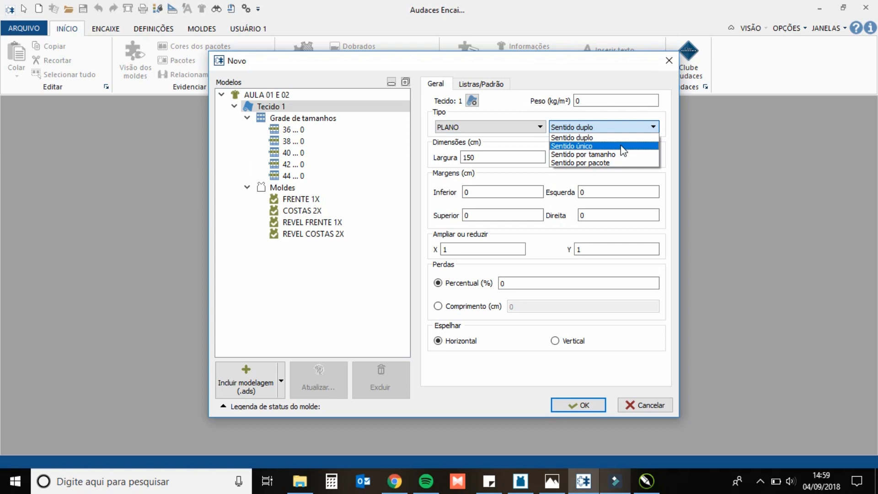
{"action": "left_click", "coordinate": [621, 138]}
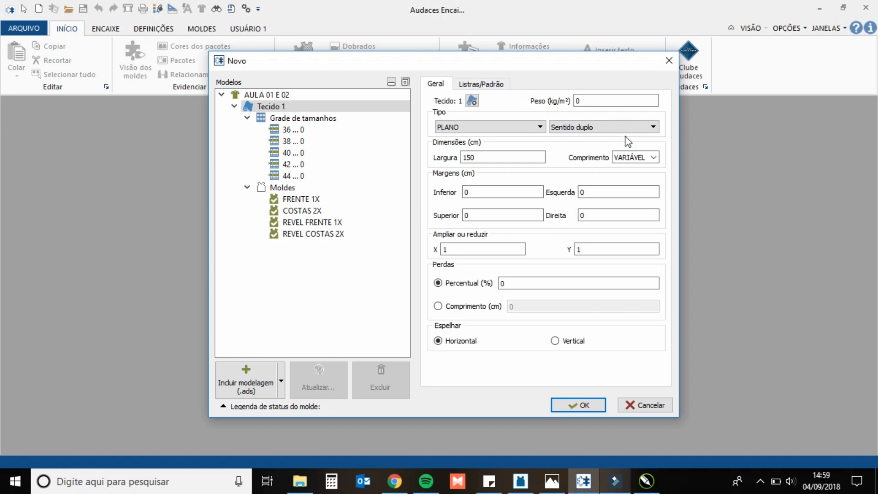
{"action": "double_click", "coordinate": [589, 100]}
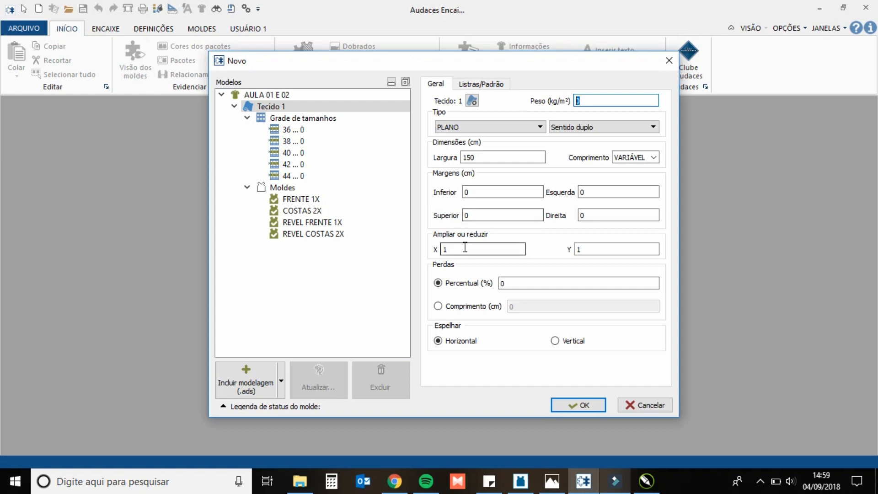
{"action": "left_click", "coordinate": [475, 192]}
{"action": "left_click", "coordinate": [602, 191]}
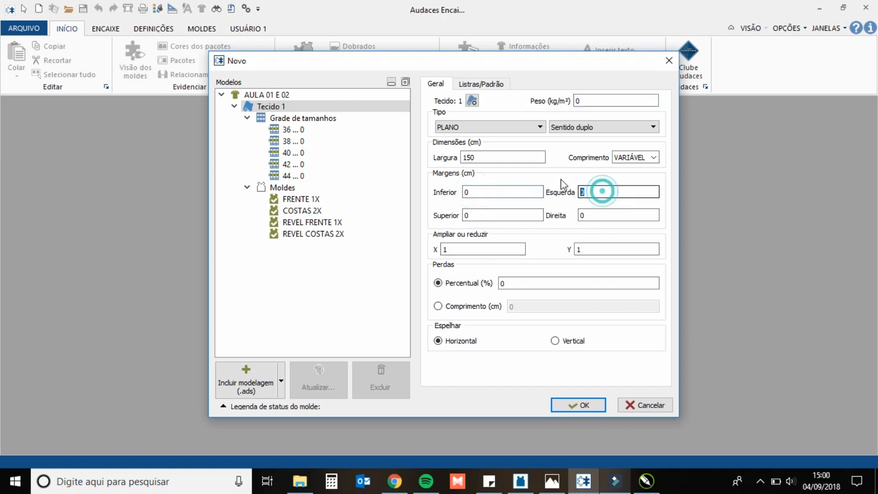
{"action": "left_click", "coordinate": [490, 211]}
{"action": "left_click", "coordinate": [600, 216]}
{"action": "left_click", "coordinate": [475, 153]}
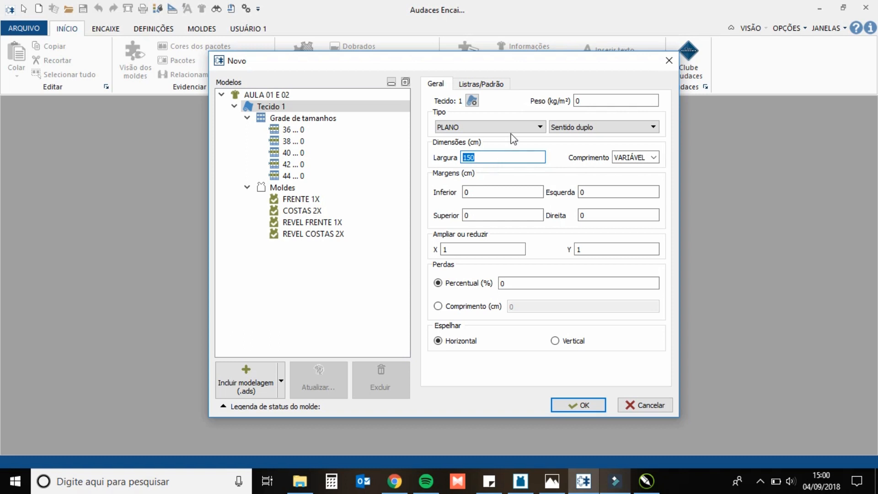
Set the fabric's lower and left margins to 2 cm each
{"action": "left_click", "coordinate": [478, 191]}
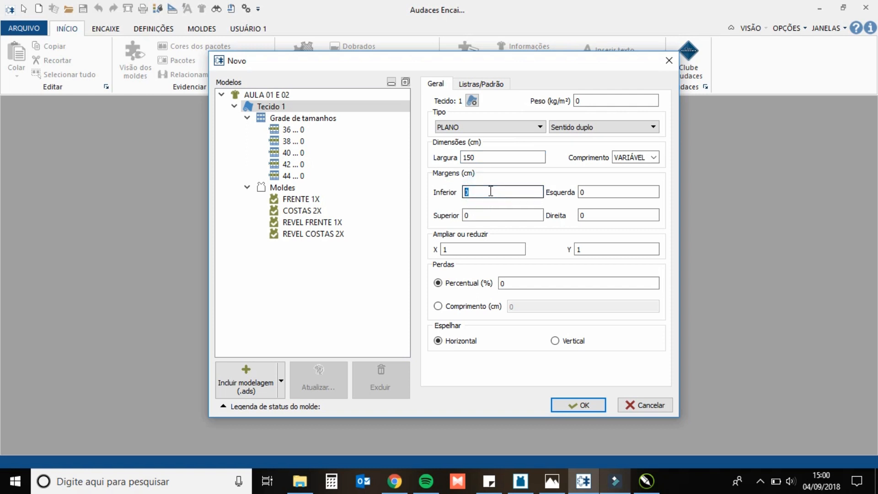
{"action": "type", "text": "2"}
{"action": "left_click", "coordinate": [585, 191]}
{"action": "type", "text": "2"}
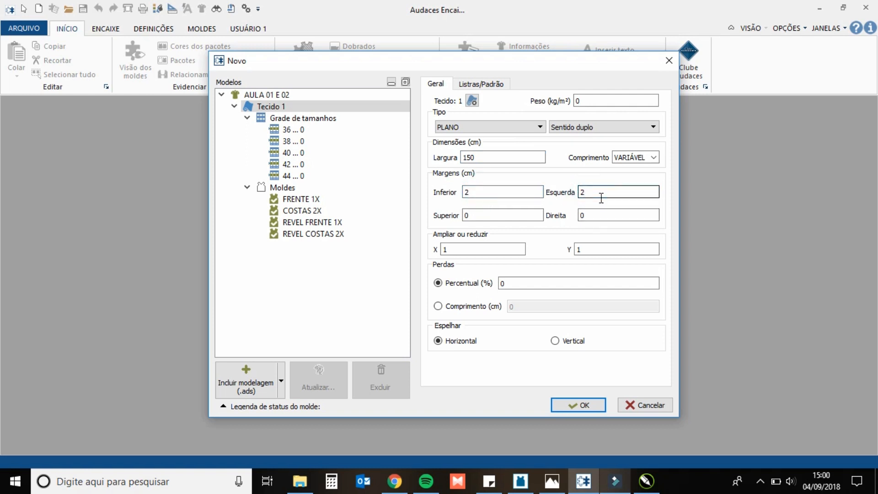
Set the fabric width to 147 cm and reset the lower and left margins to 0
{"action": "double_click", "coordinate": [505, 157]}
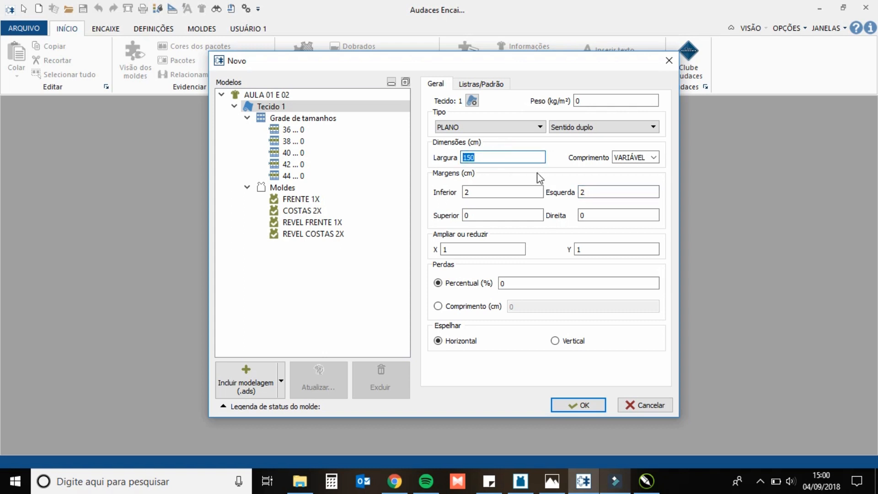
{"action": "type", "text": "147"}
{"action": "double_click", "coordinate": [500, 192]}
{"action": "type", "text": "0"}
{"action": "double_click", "coordinate": [582, 191]}
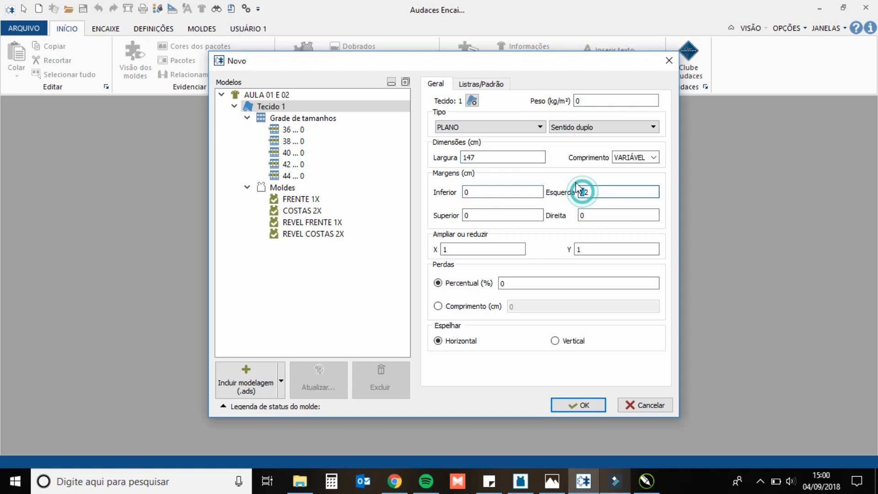
{"action": "type", "text": "0"}
Try a Y scale factor of 0.5 for the fabric and restore it to 1
{"action": "left_click", "coordinate": [500, 244]}
{"action": "left_click", "coordinate": [594, 247]}
{"action": "left_click", "coordinate": [482, 247]}
{"action": "left_click", "coordinate": [616, 249]}
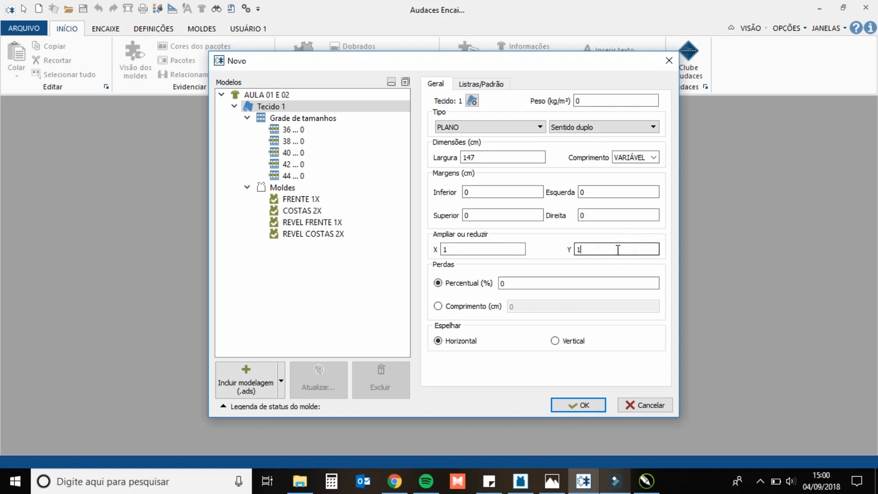
{"action": "double_click", "coordinate": [618, 249]}
{"action": "type", "text": "0.5"}
{"action": "double_click", "coordinate": [599, 250]}
{"action": "left_click", "coordinate": [606, 252]}
Try defining the fabric loss as a length of 600 cm, clear it and switch back to percentage loss
{"action": "left_click", "coordinate": [511, 284]}
{"action": "double_click", "coordinate": [512, 285]}
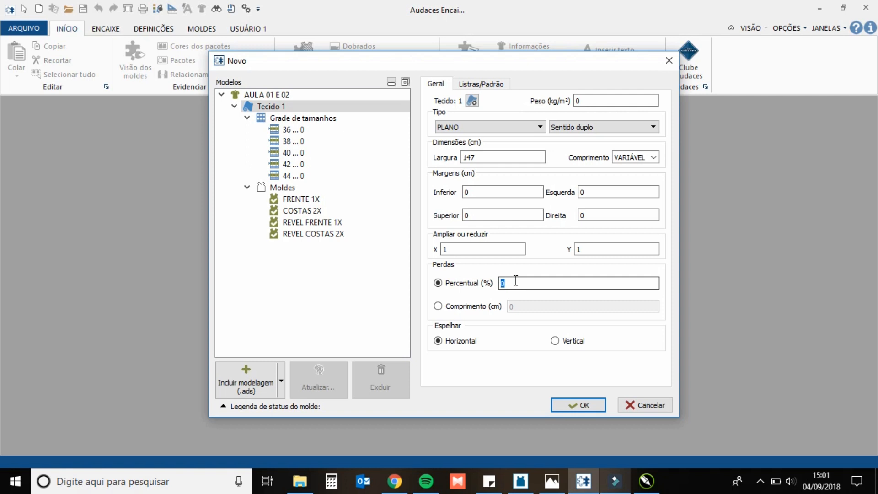
{"action": "left_click", "coordinate": [473, 308]}
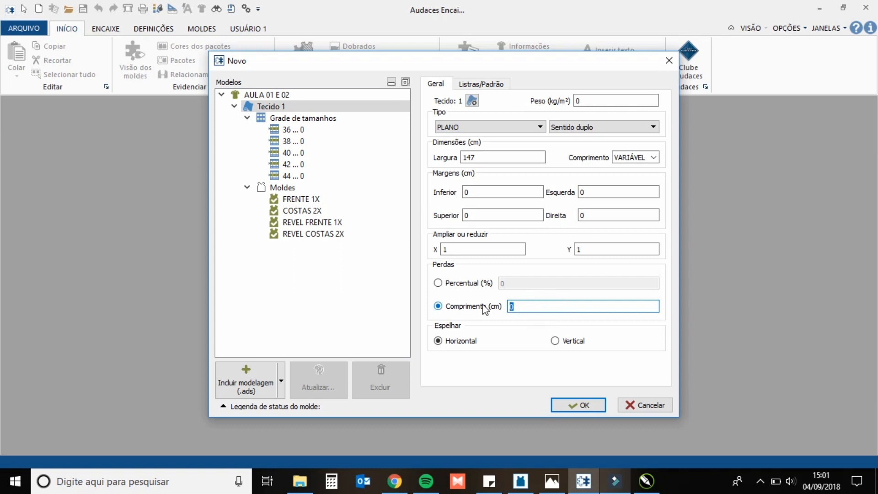
{"action": "type", "text": "600"}
{"action": "left_click", "coordinate": [534, 309]}
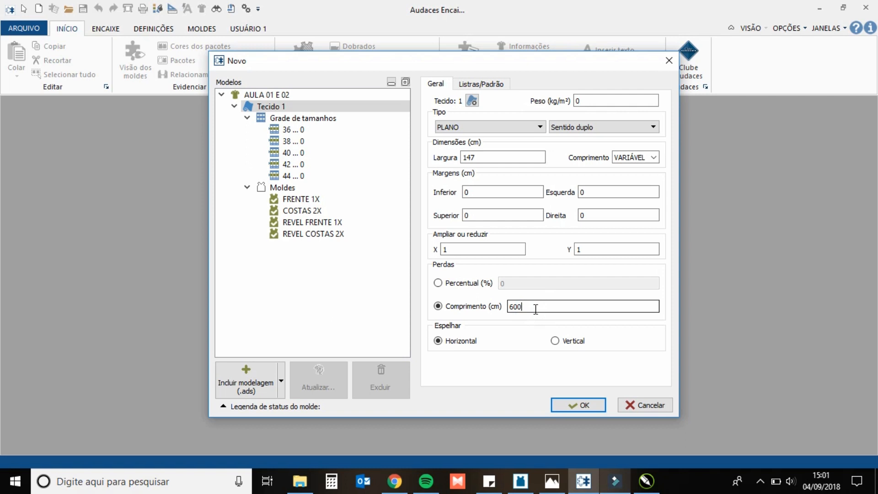
{"action": "key", "text": "BackSpace"}
{"action": "key", "text": "BackSpace"}
{"action": "key", "text": "BackSpace"}
{"action": "left_click", "coordinate": [464, 283]}
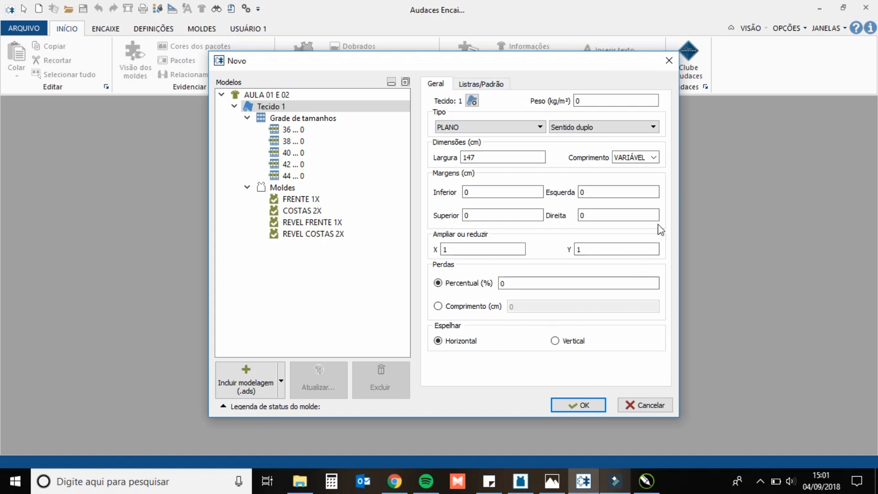
Examine the registered TRICOLINE and SARJA fabrics and their properties, and close the fabric registry without applying changes
{"action": "left_click", "coordinate": [471, 100]}
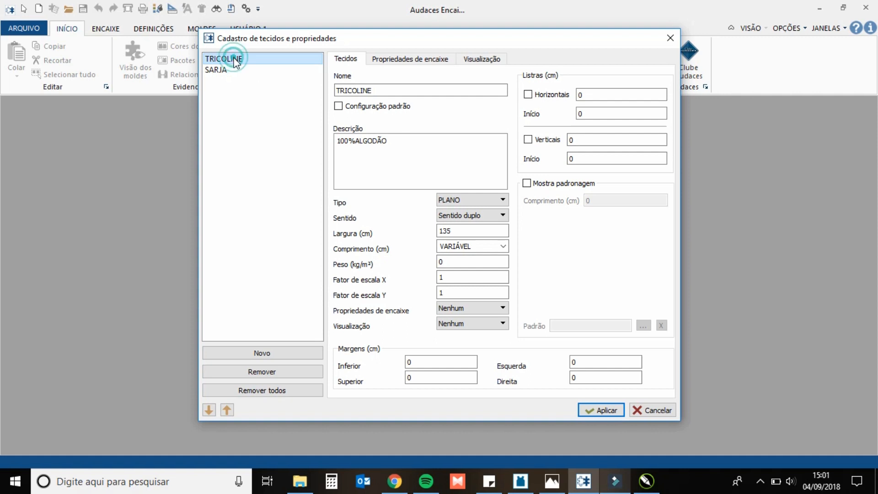
{"action": "left_click", "coordinate": [444, 231]}
{"action": "left_click", "coordinate": [391, 141]}
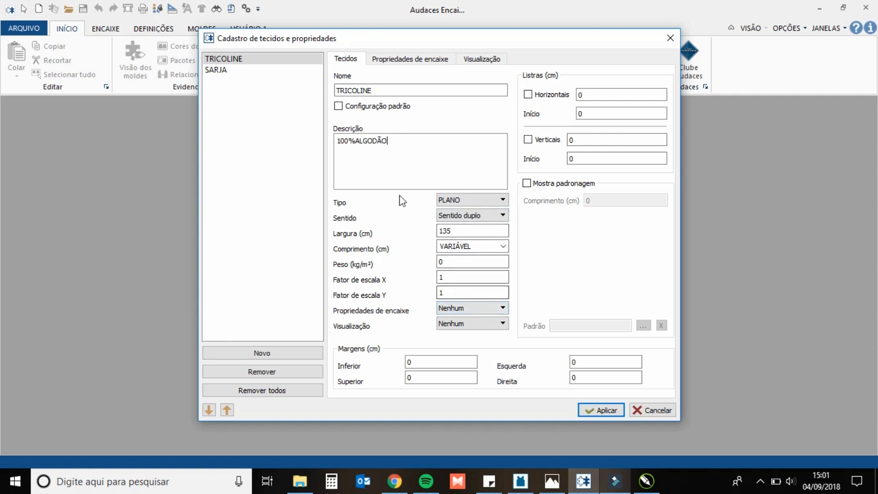
{"action": "left_click", "coordinate": [237, 70]}
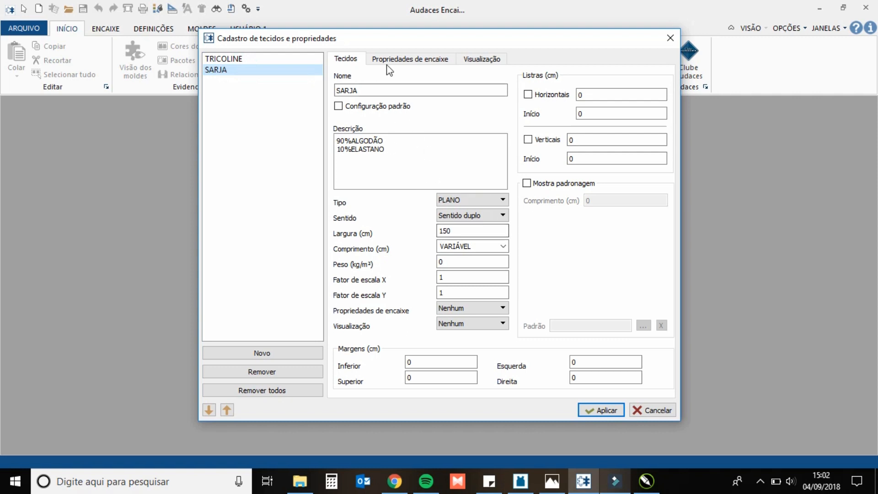
{"action": "left_click", "coordinate": [669, 38]}
{"action": "double_click", "coordinate": [486, 157]}
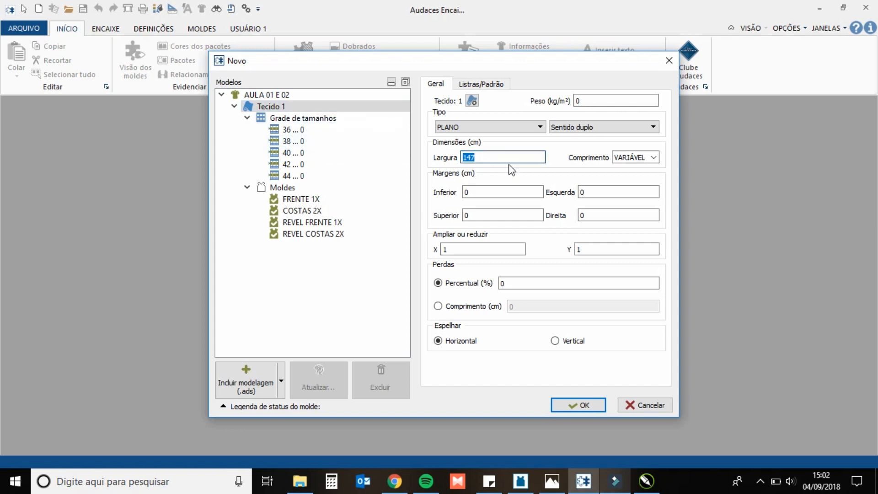
{"action": "left_click", "coordinate": [280, 96]}
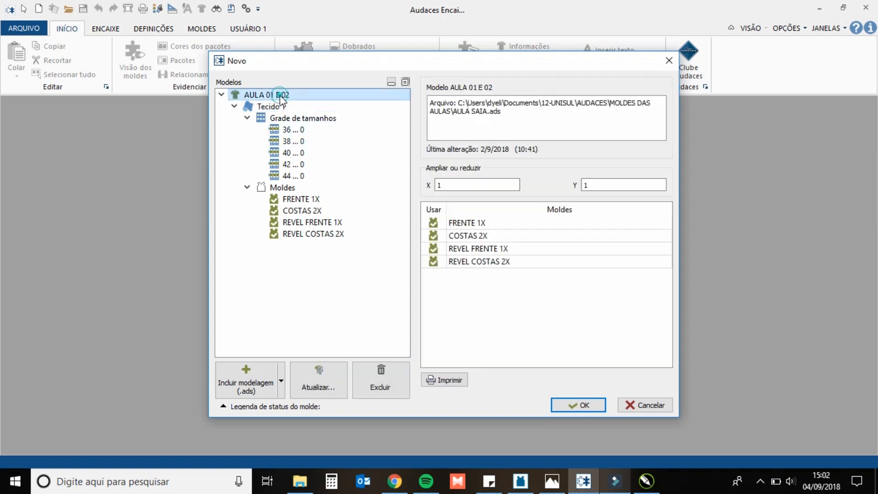
{"action": "left_click", "coordinate": [281, 105]}
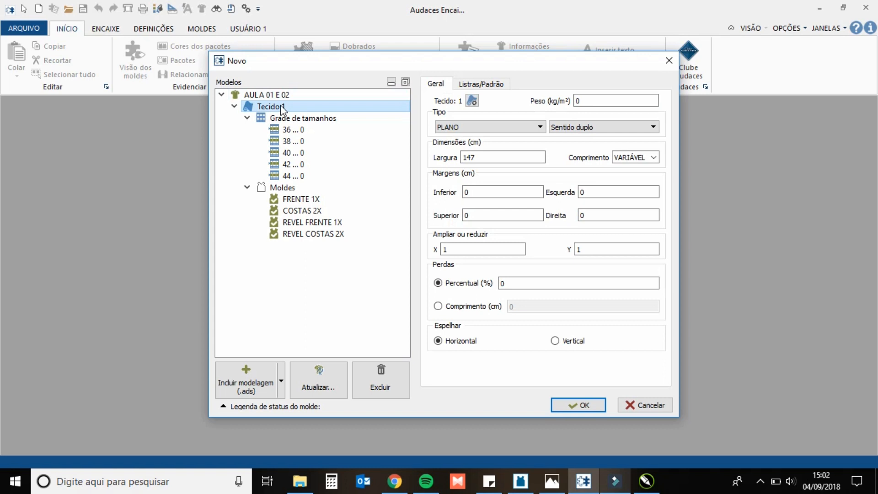
{"action": "left_click", "coordinate": [490, 157]}
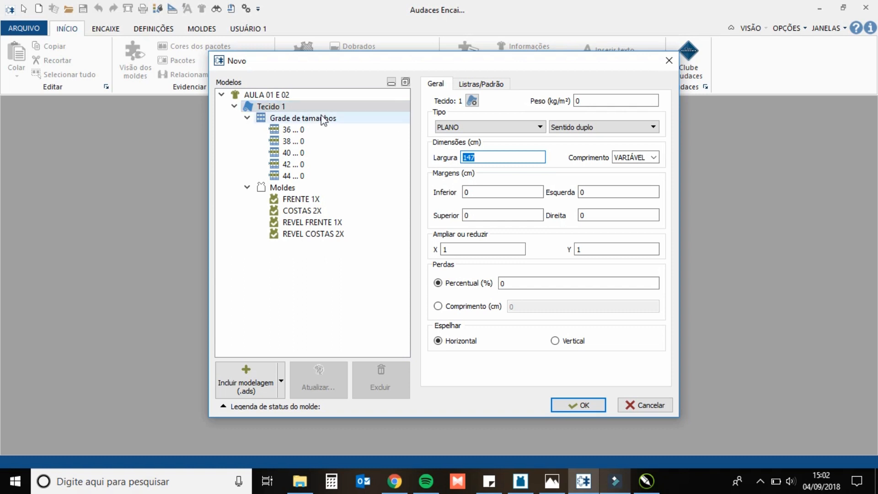
Review the stripe and pattern settings of Tecido 1 and return to its general properties
{"action": "left_click", "coordinate": [467, 85]}
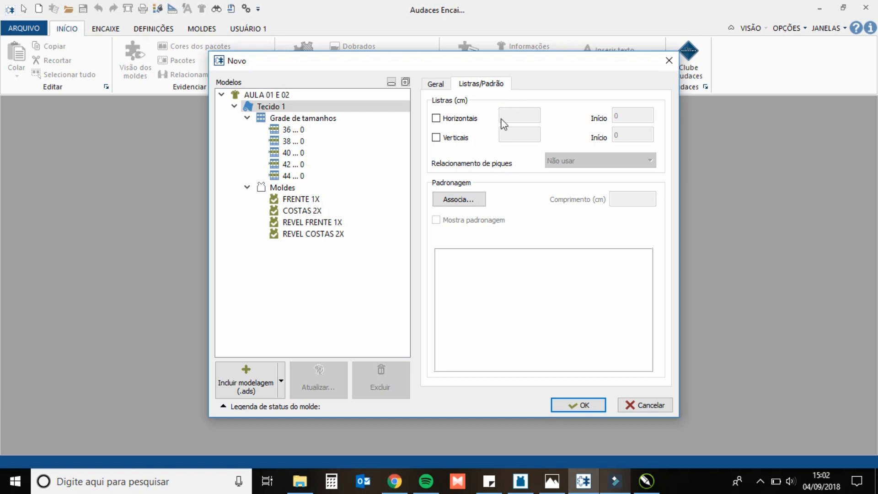
{"action": "left_click", "coordinate": [435, 84]}
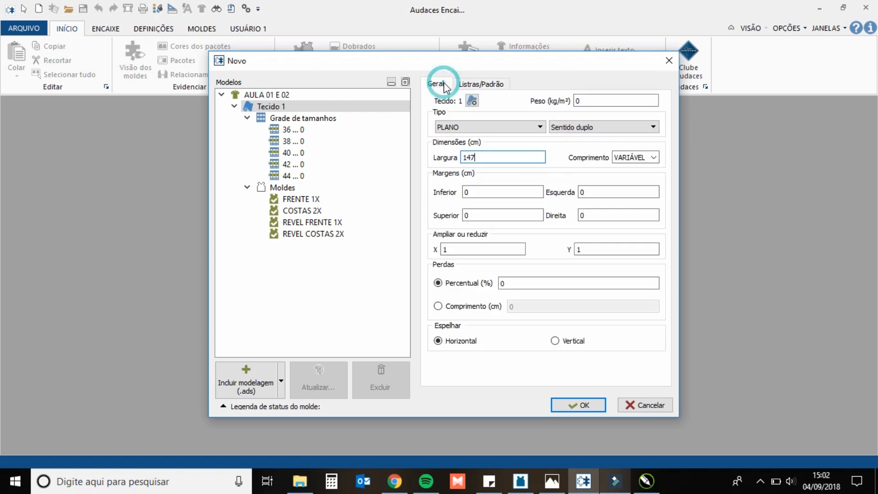
{"action": "left_click", "coordinate": [276, 107]}
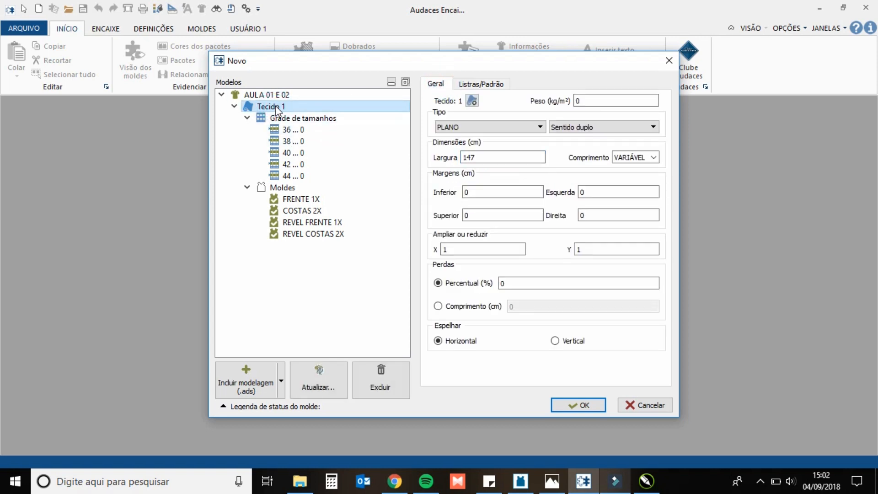
Set the quantity of every size in the size grid, 36 to 44, to 1
{"action": "left_click", "coordinate": [289, 118]}
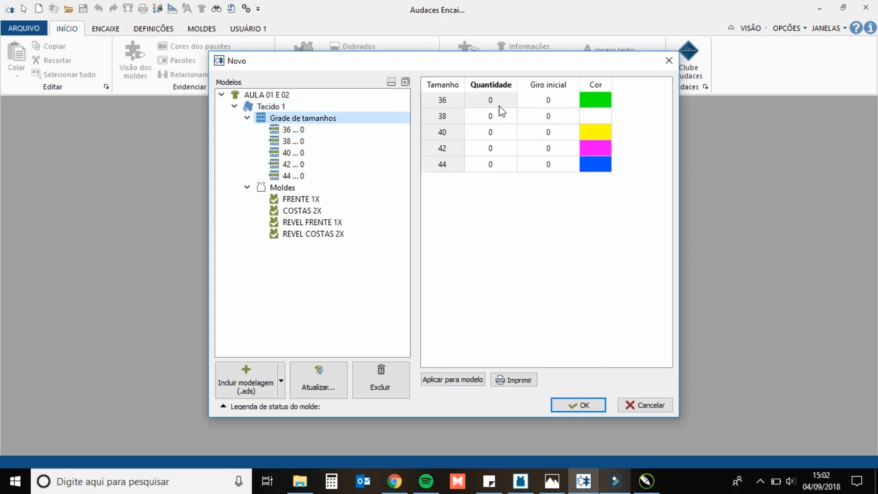
{"action": "left_click", "coordinate": [495, 86]}
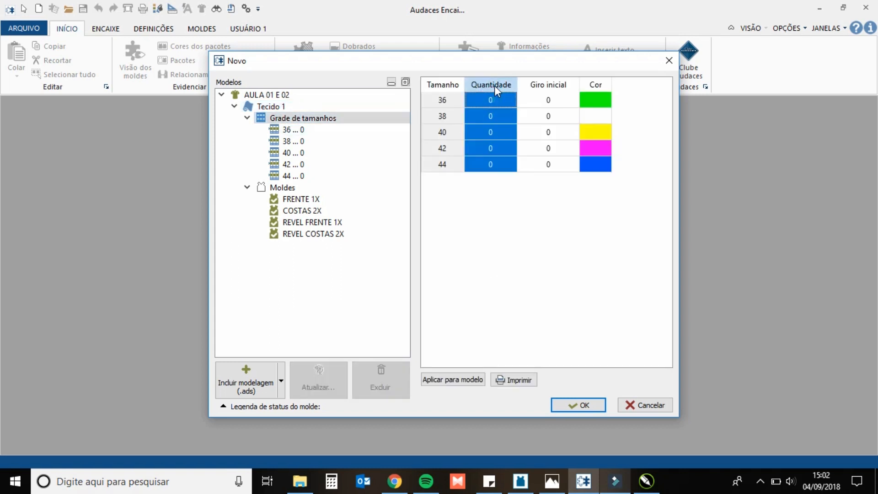
{"action": "left_click", "coordinate": [492, 101]}
{"action": "left_click", "coordinate": [493, 118]}
{"action": "left_click", "coordinate": [492, 133]}
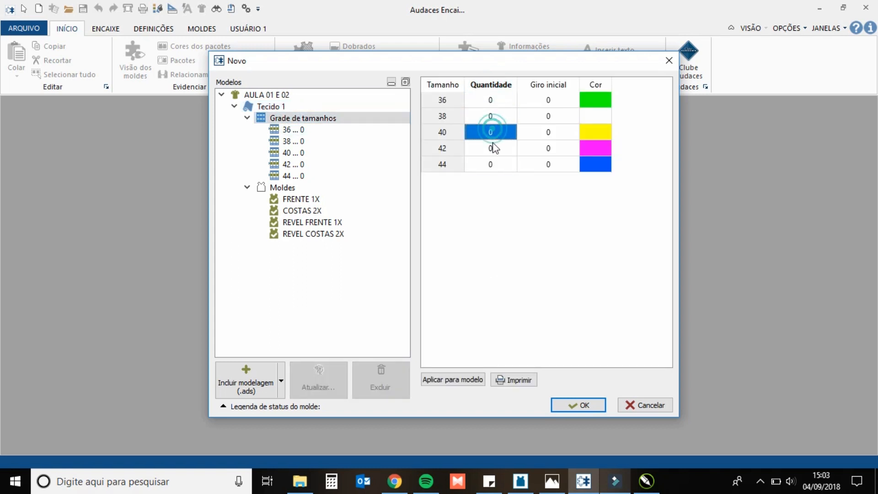
{"action": "left_click", "coordinate": [493, 147]}
{"action": "left_click", "coordinate": [492, 162]}
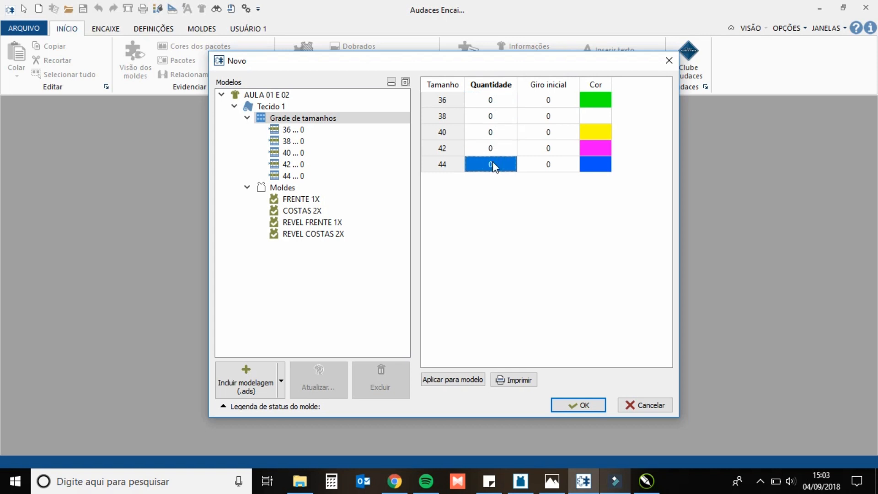
{"action": "left_click", "coordinate": [493, 85]}
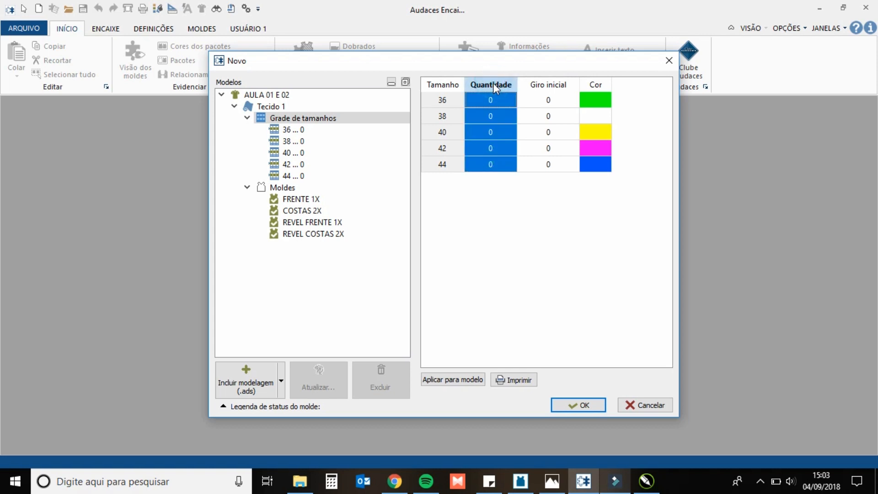
{"action": "type", "text": "1"}
{"action": "left_click", "coordinate": [501, 104]}
{"action": "left_click", "coordinate": [505, 120]}
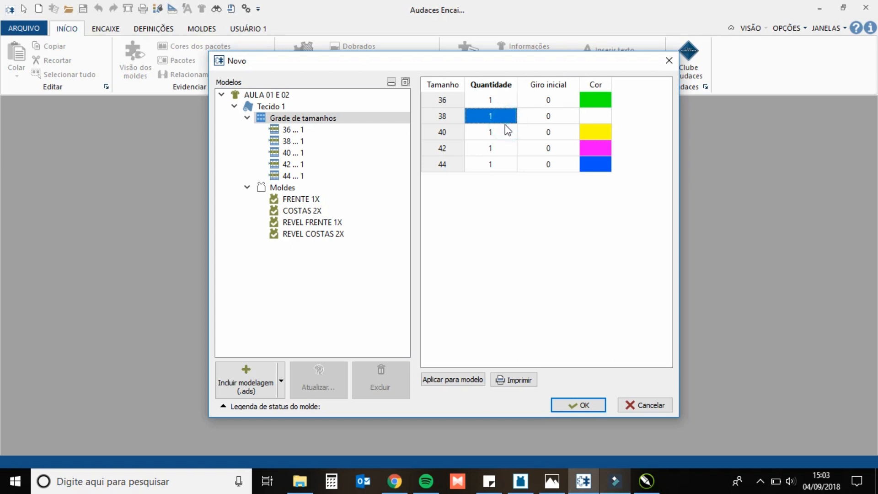
Set the quantity of size 38 in the size grid to 2
{"action": "left_click", "coordinate": [491, 99]}
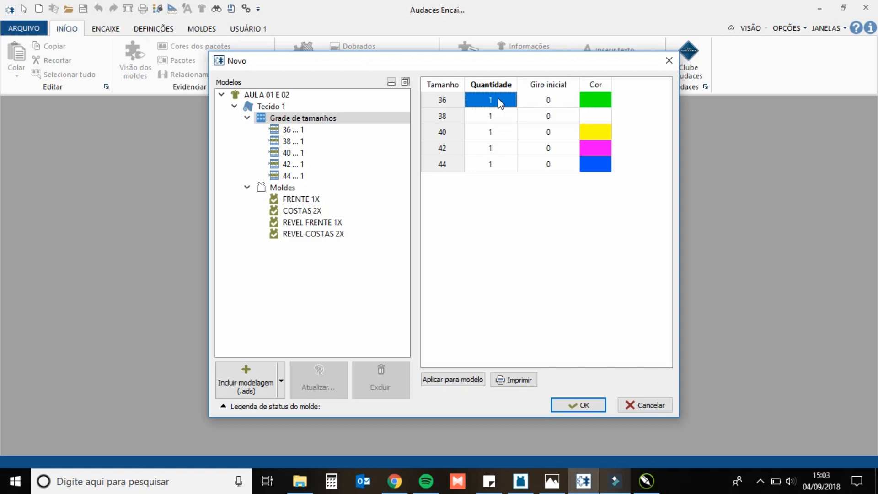
{"action": "left_click", "coordinate": [499, 116]}
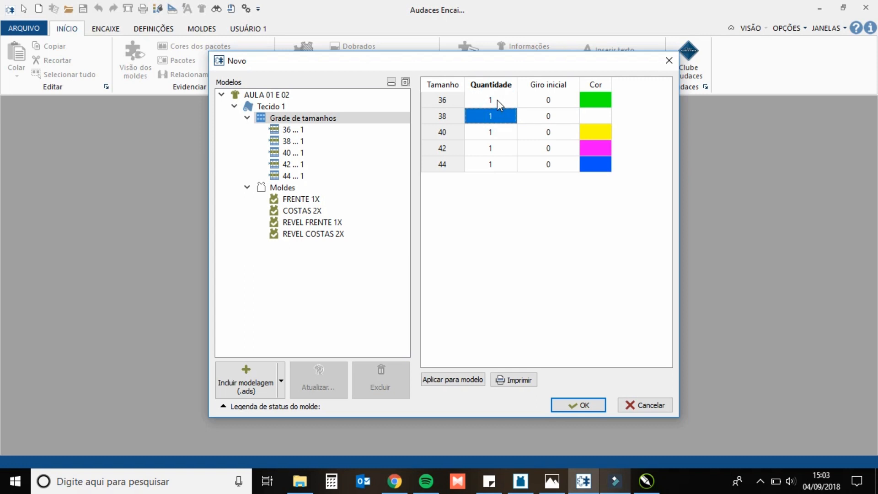
{"action": "left_click", "coordinate": [498, 100]}
{"action": "left_click", "coordinate": [498, 114]}
{"action": "type", "text": "2"}
{"action": "left_click", "coordinate": [503, 132]}
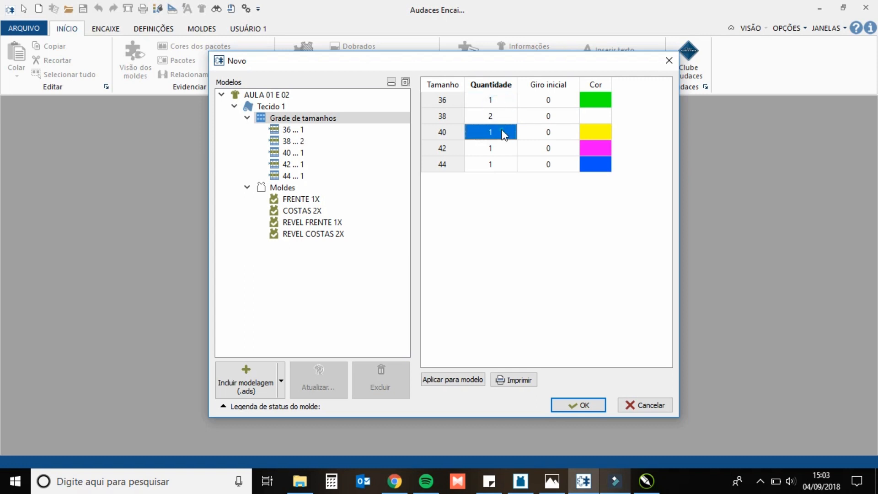
Set the quantity of size 40 in the size grid to 2
{"action": "left_click", "coordinate": [503, 101]}
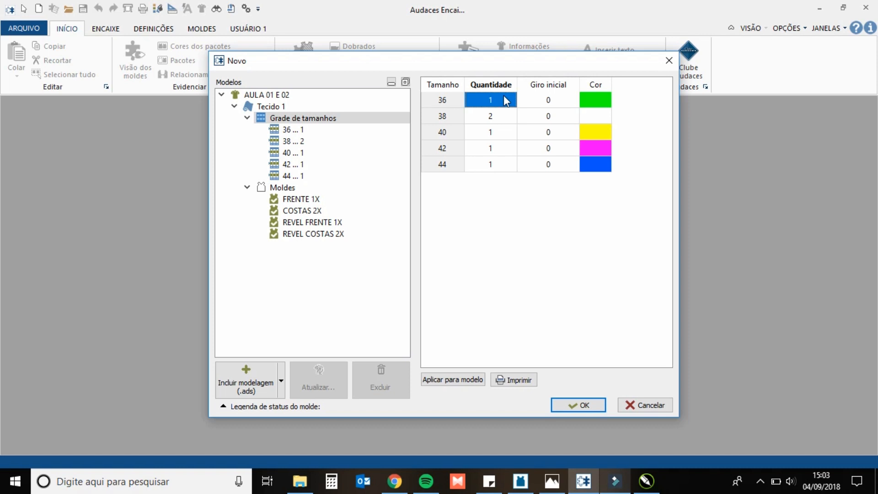
{"action": "left_click", "coordinate": [511, 120]}
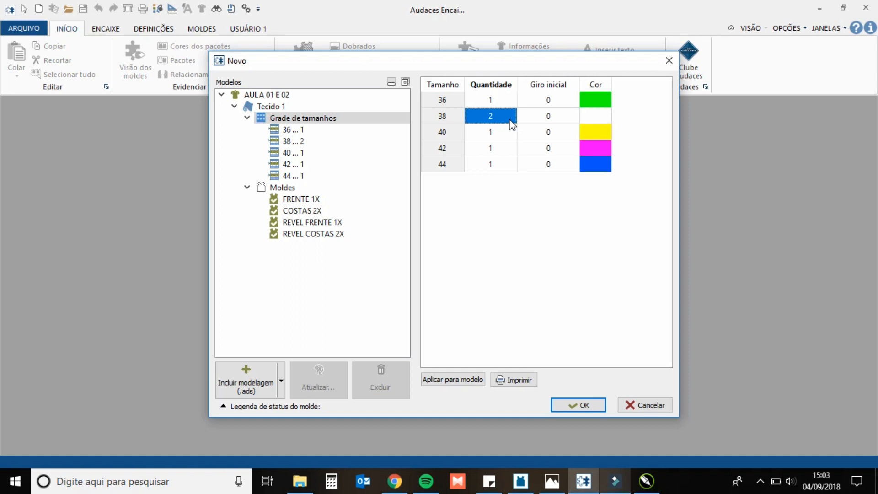
{"action": "left_click", "coordinate": [508, 103]}
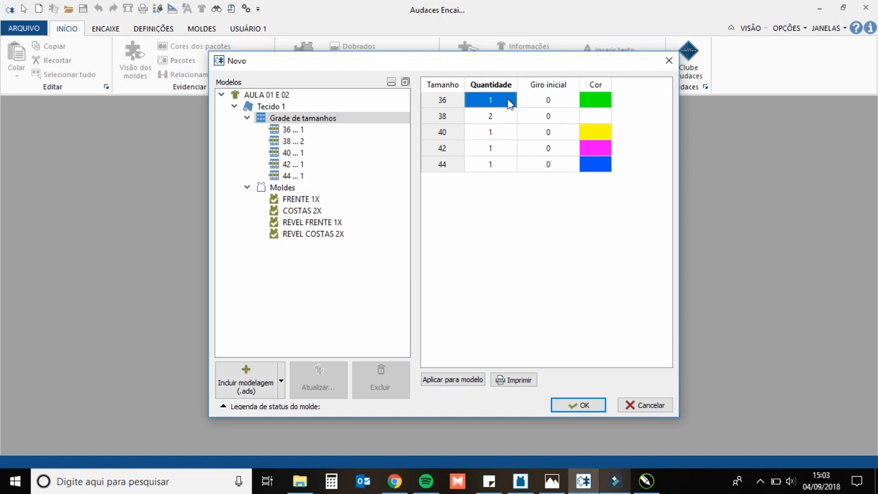
{"action": "left_click", "coordinate": [507, 120]}
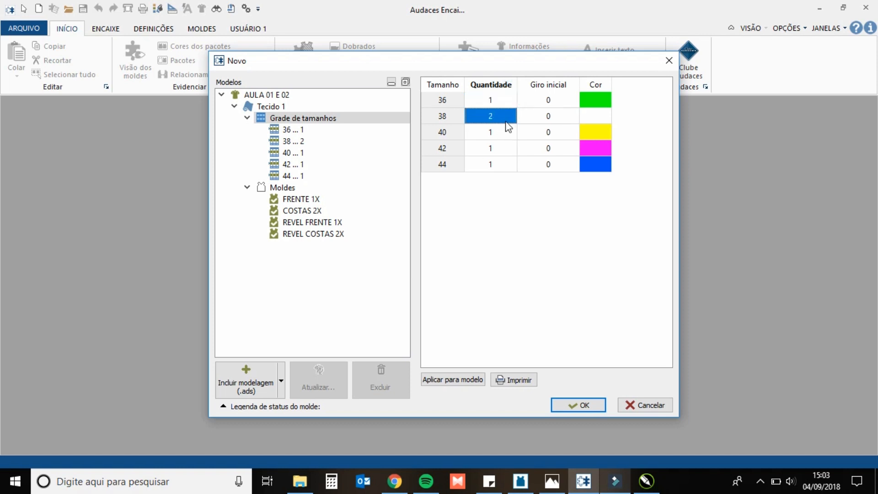
{"action": "left_click", "coordinate": [500, 100]}
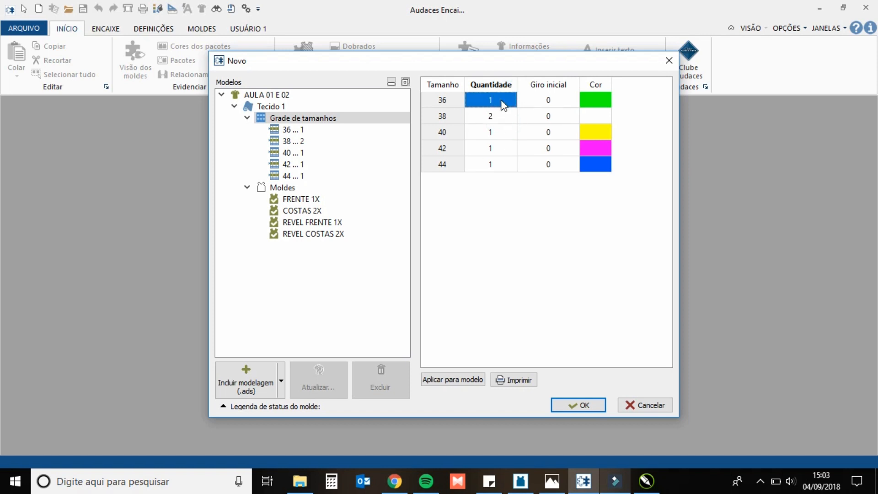
{"action": "left_click", "coordinate": [501, 128]}
{"action": "type", "text": "2"}
{"action": "left_click", "coordinate": [510, 149]}
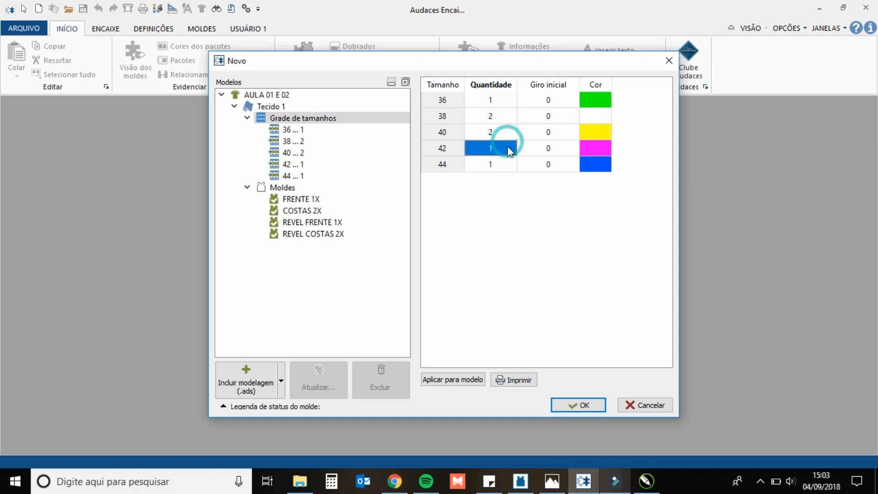
{"action": "left_click", "coordinate": [500, 165]}
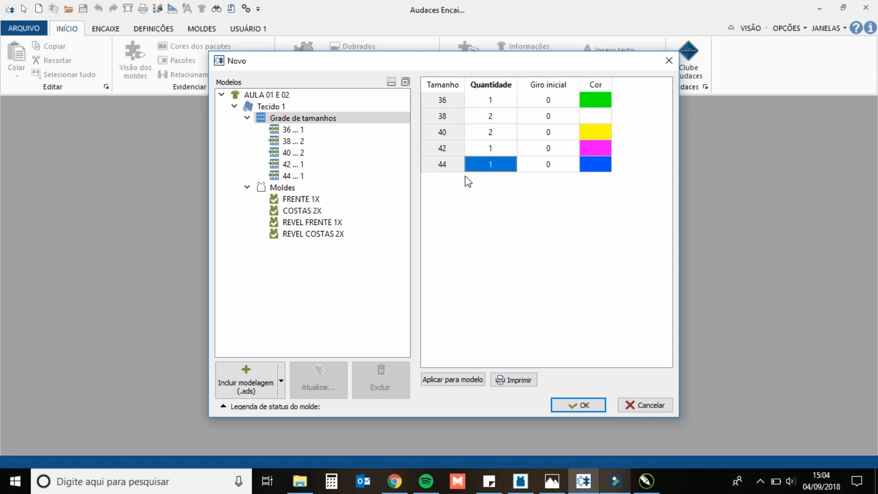
{"action": "left_click", "coordinate": [499, 115]}
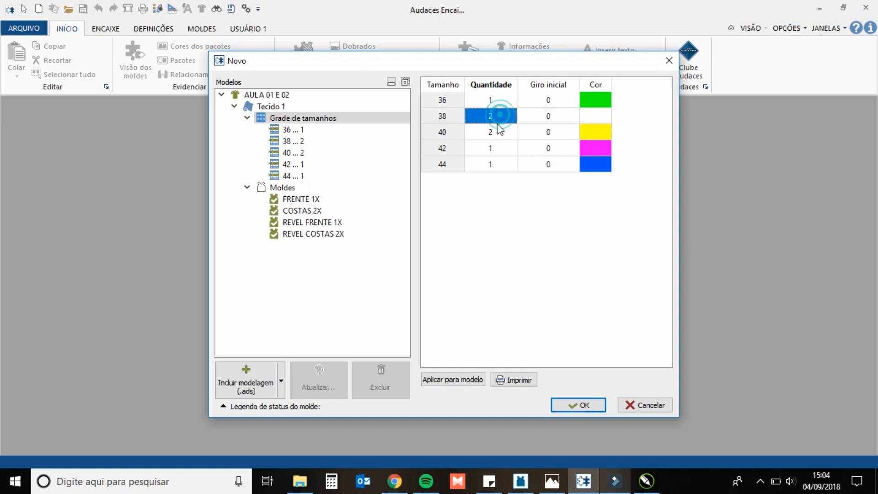
{"action": "left_click", "coordinate": [502, 133]}
{"action": "left_click", "coordinate": [504, 116]}
{"action": "left_click", "coordinate": [507, 133]}
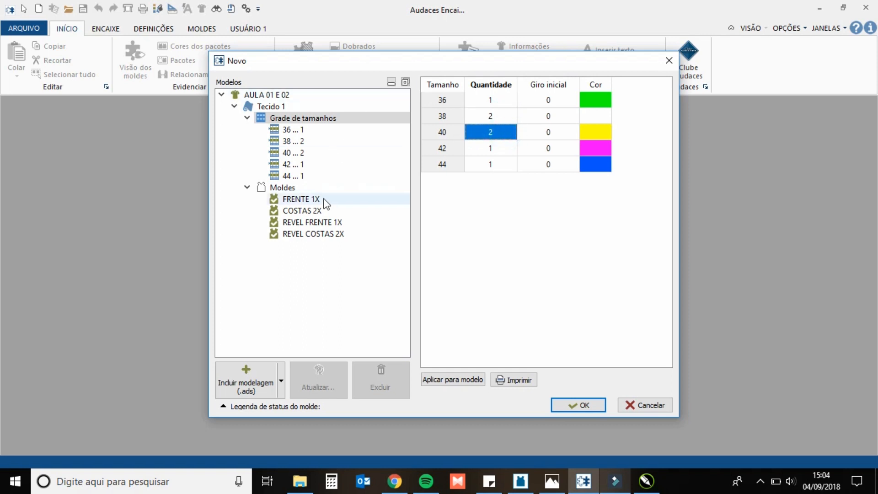
Change the colour of size 38 in the size grid to purple (#aa55ff)
{"action": "left_click", "coordinate": [596, 97]}
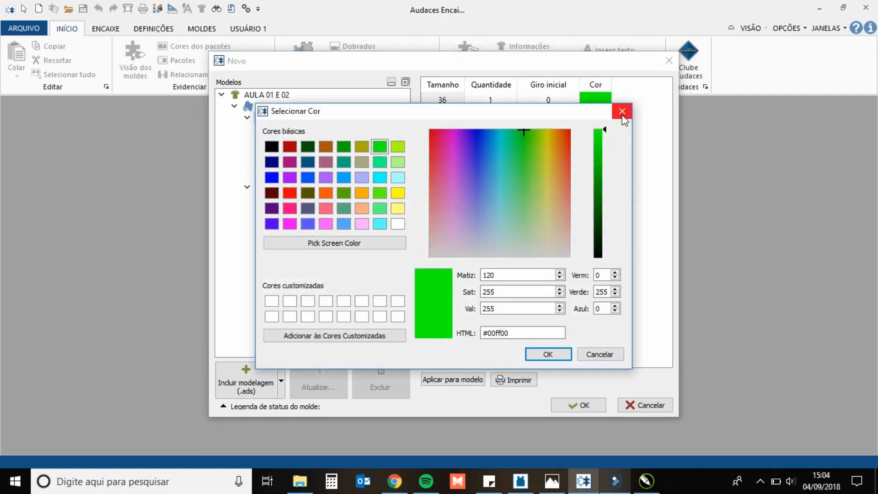
{"action": "left_click", "coordinate": [622, 111]}
{"action": "left_click", "coordinate": [595, 115]}
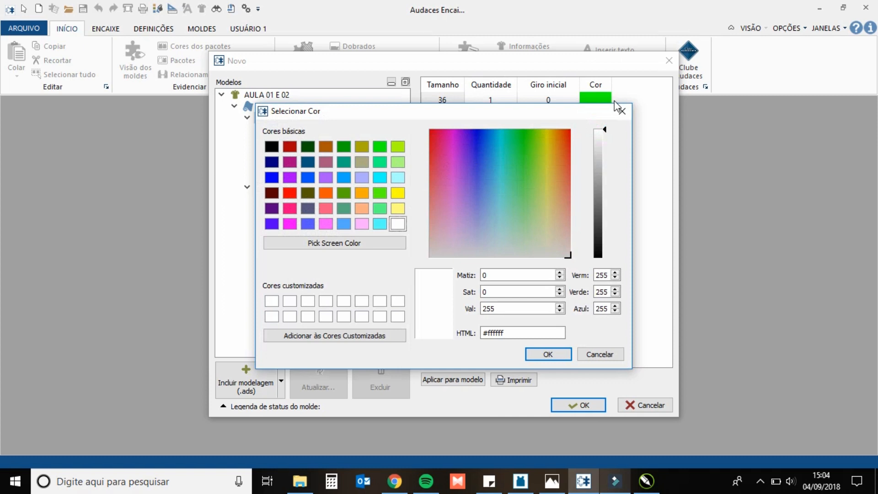
{"action": "left_click", "coordinate": [622, 111]}
{"action": "left_click", "coordinate": [595, 115]}
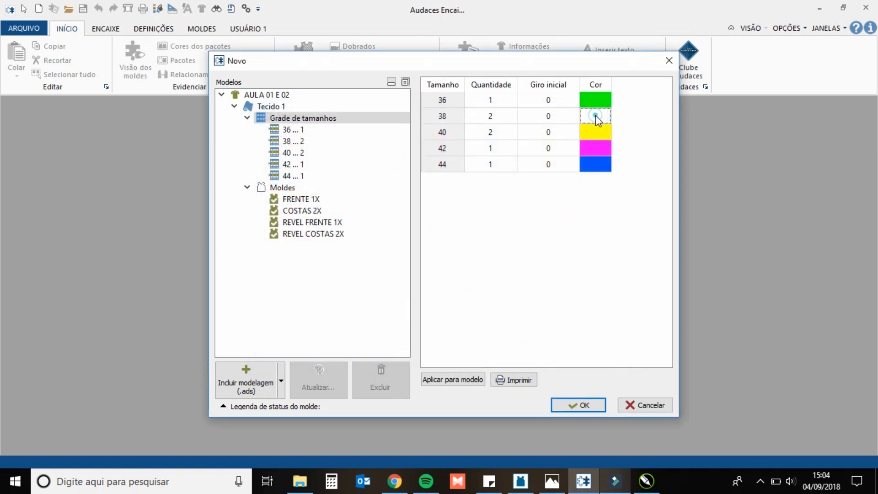
{"action": "left_click", "coordinate": [326, 177]}
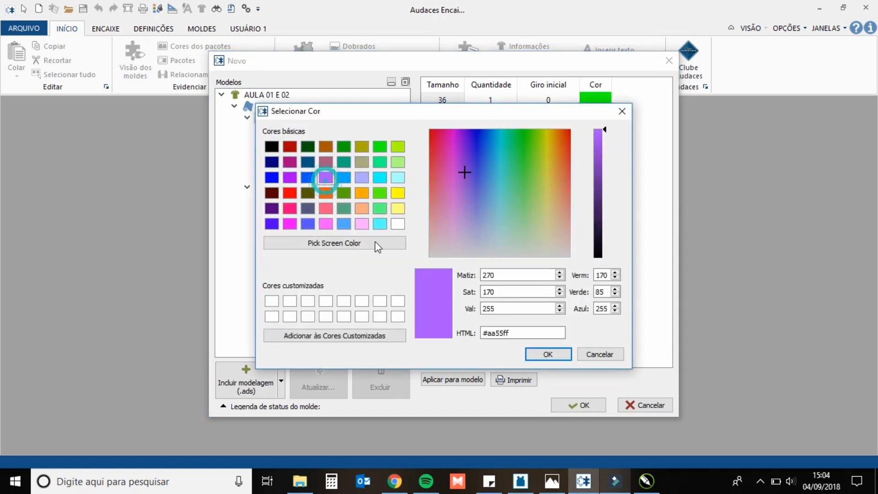
{"action": "left_click", "coordinate": [548, 354]}
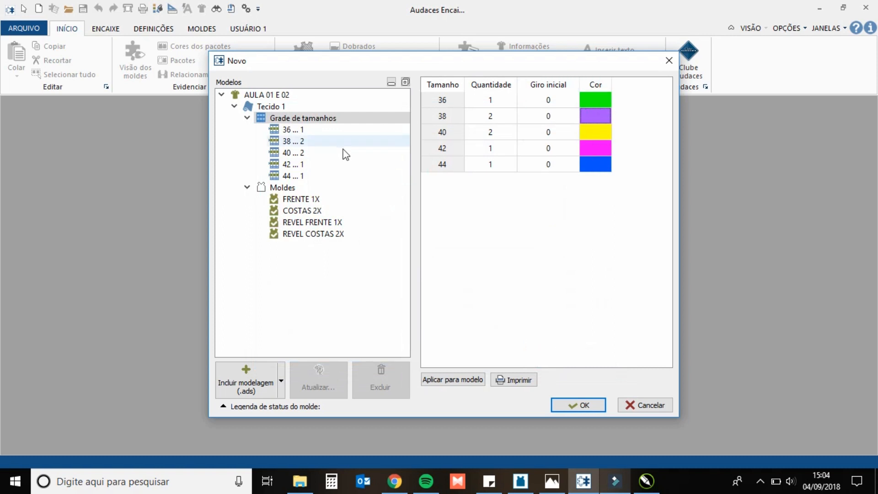
Examine the general data of all four pattern pieces and the properties of REVEL COSTAS 2X, REVEL FRENTE 1X and COSTAS 2X
{"action": "left_click", "coordinate": [309, 200]}
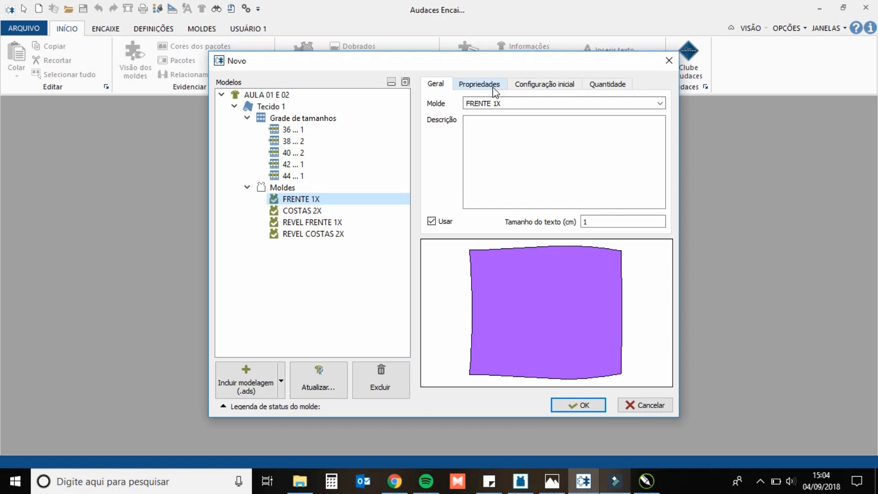
{"action": "left_click", "coordinate": [322, 211]}
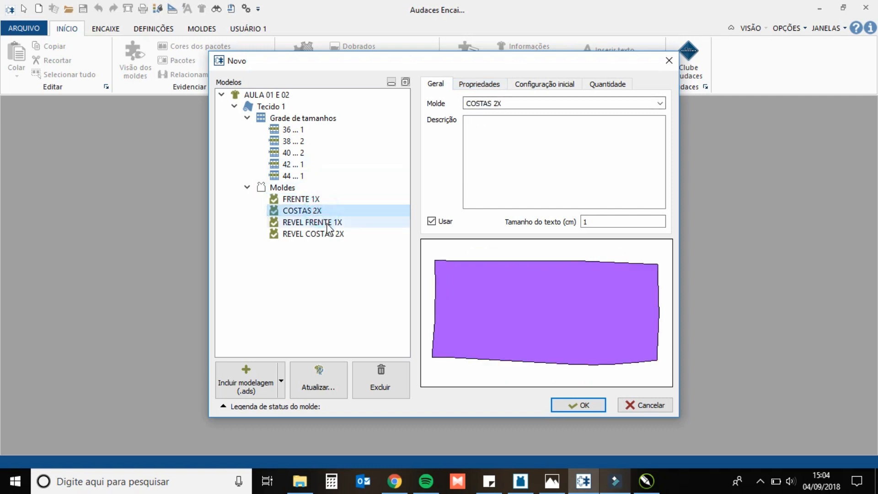
{"action": "left_click", "coordinate": [328, 224]}
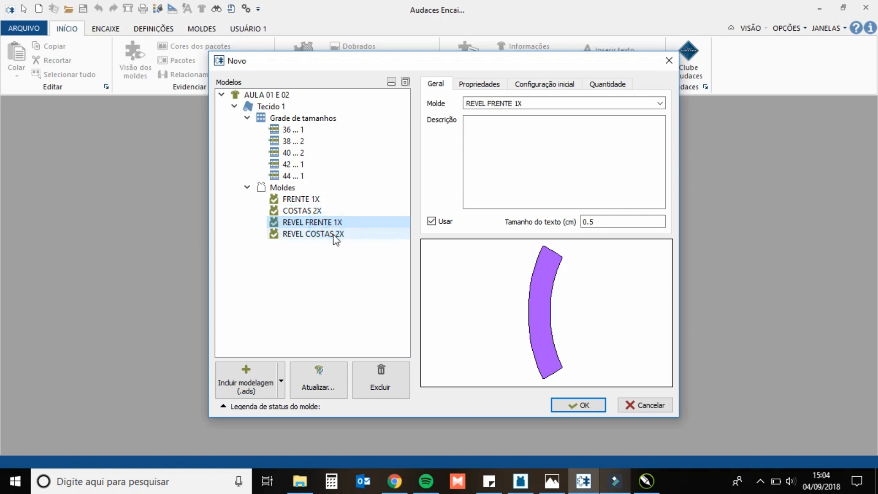
{"action": "left_click", "coordinate": [333, 236]}
{"action": "left_click", "coordinate": [475, 84]}
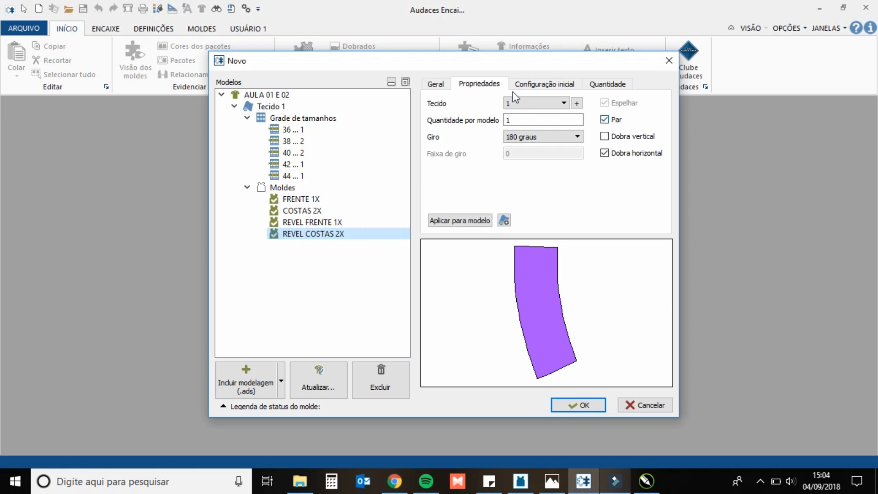
{"action": "left_click", "coordinate": [336, 224]}
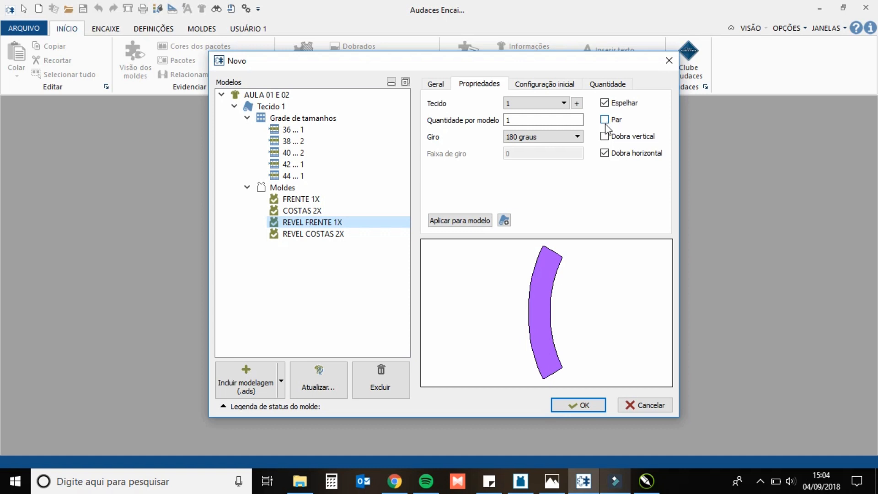
{"action": "left_click", "coordinate": [298, 211]}
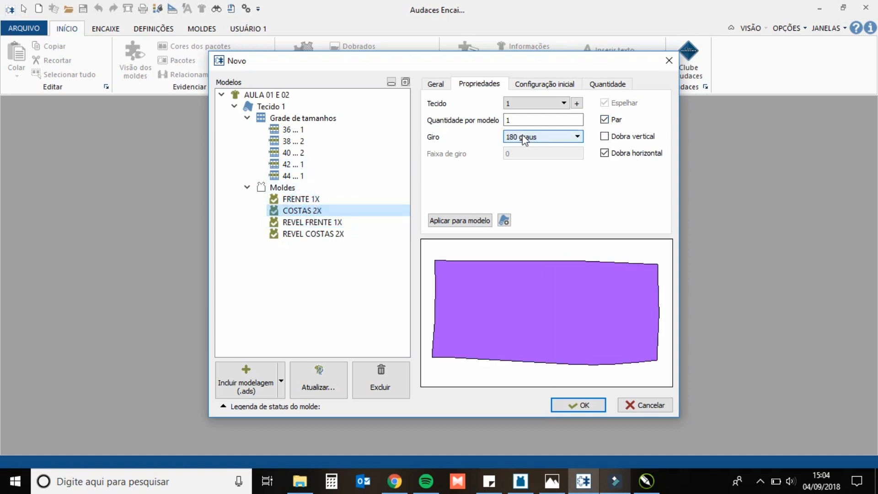
Review the rotation options of the FRENTE 1X piece, keeping 180 graus selected
{"action": "left_click", "coordinate": [331, 199]}
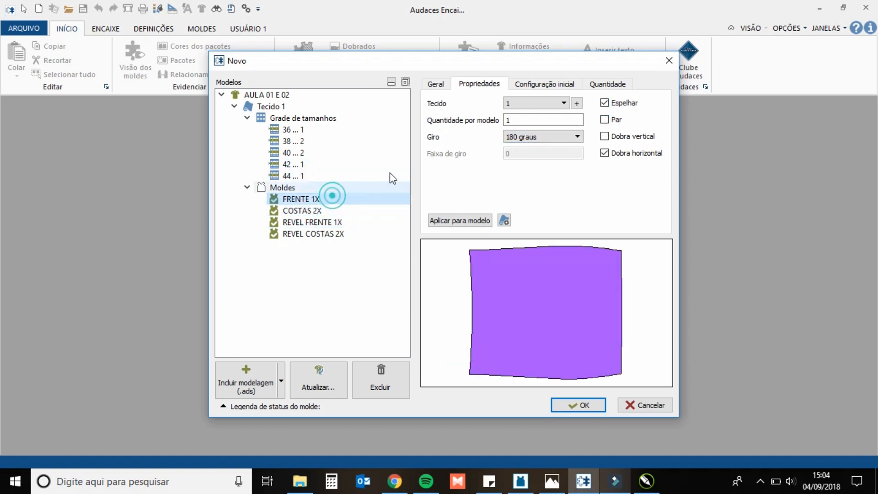
{"action": "left_click", "coordinate": [520, 138]}
{"action": "left_click", "coordinate": [530, 174]}
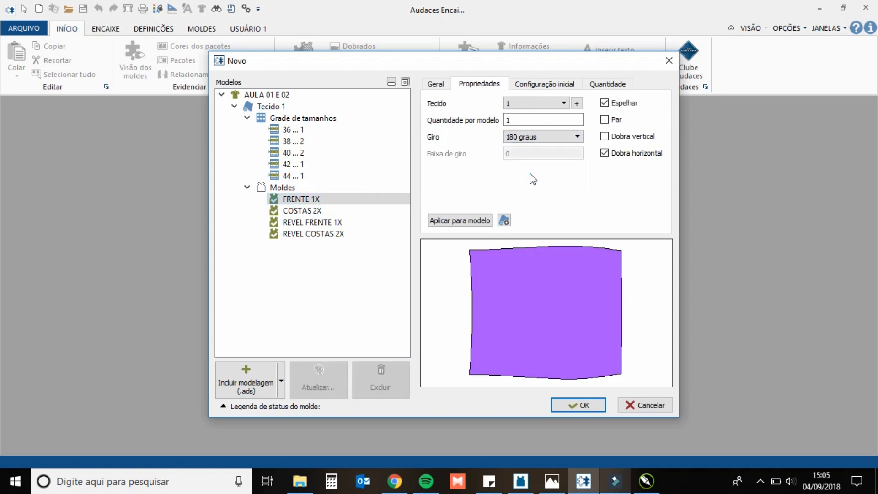
{"action": "left_click", "coordinate": [513, 138]}
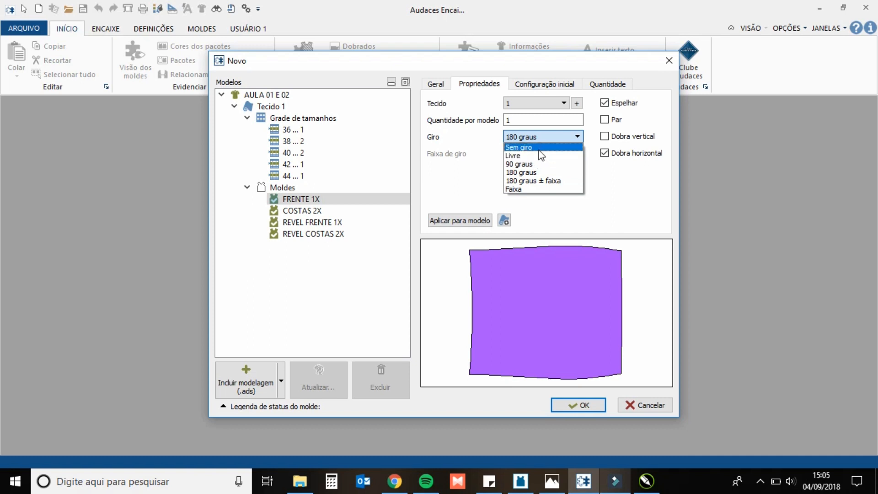
{"action": "left_click", "coordinate": [536, 173]}
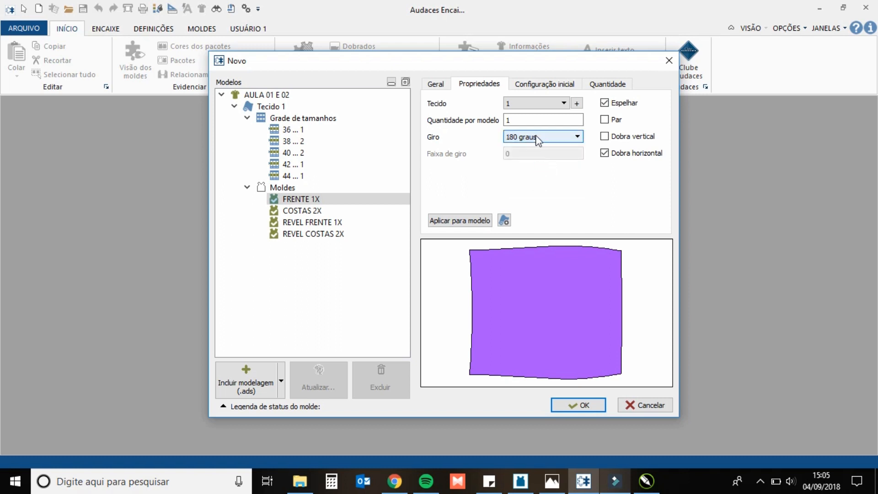
Examine the initial configuration and quantity settings of FRENTE 1X, then return to its properties
{"action": "left_click", "coordinate": [544, 84]}
{"action": "left_click", "coordinate": [511, 102]}
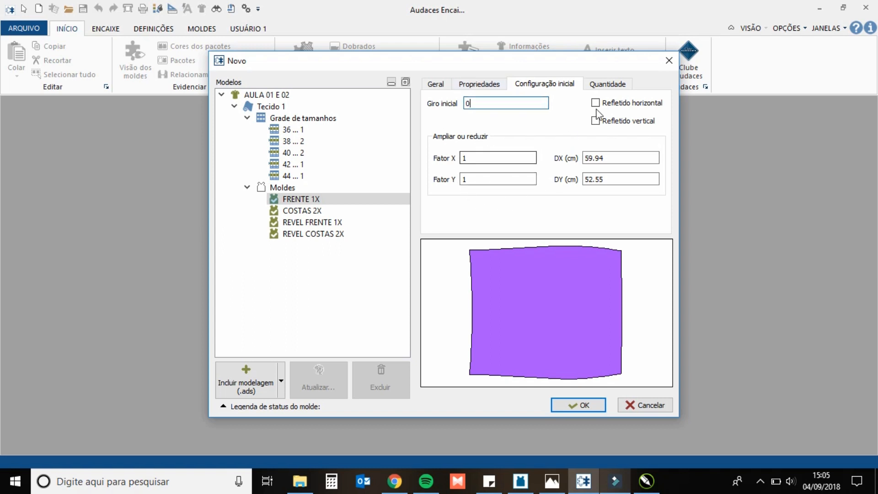
{"action": "left_click", "coordinate": [603, 85]}
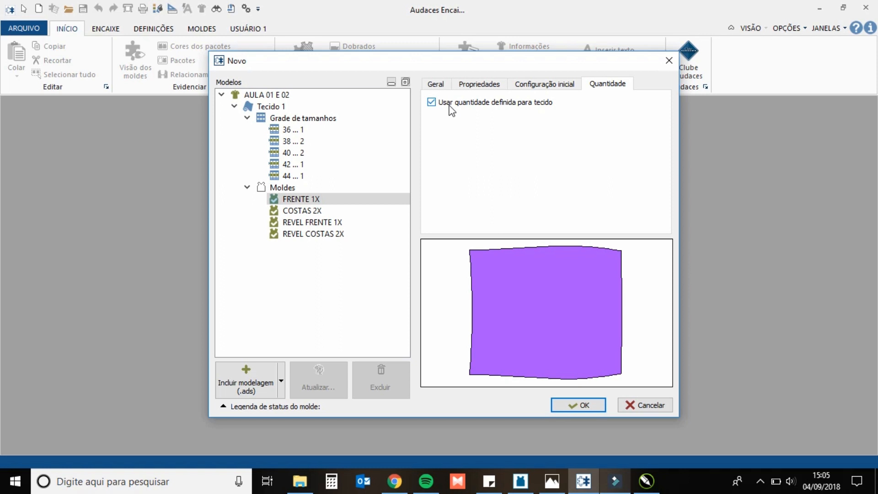
{"action": "left_click", "coordinate": [484, 85]}
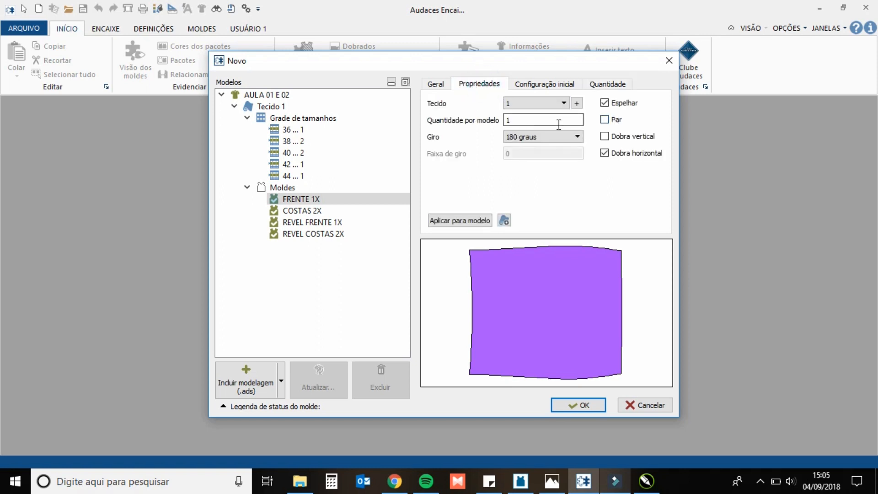
Compare the properties of COSTAS 2X, REVEL FRENTE 1X and REVEL COSTAS 2X
{"action": "left_click", "coordinate": [320, 210]}
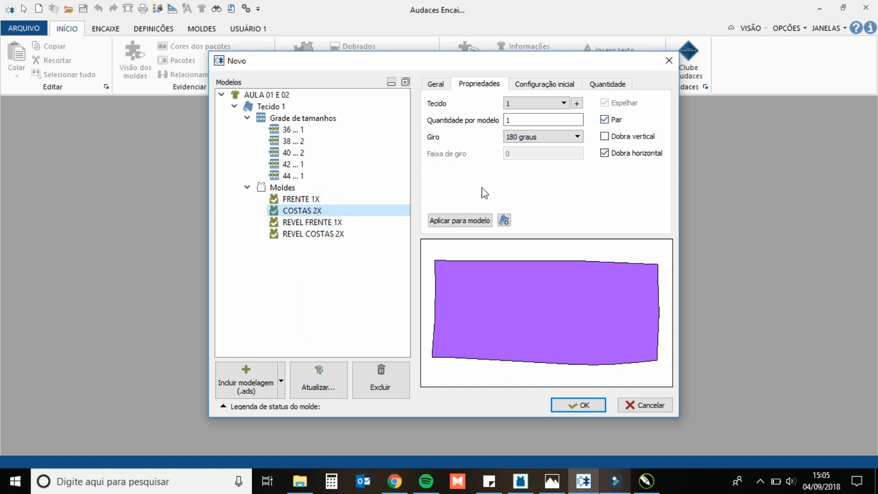
{"action": "left_click", "coordinate": [349, 223]}
{"action": "left_click", "coordinate": [352, 234]}
{"action": "left_click", "coordinate": [355, 224]}
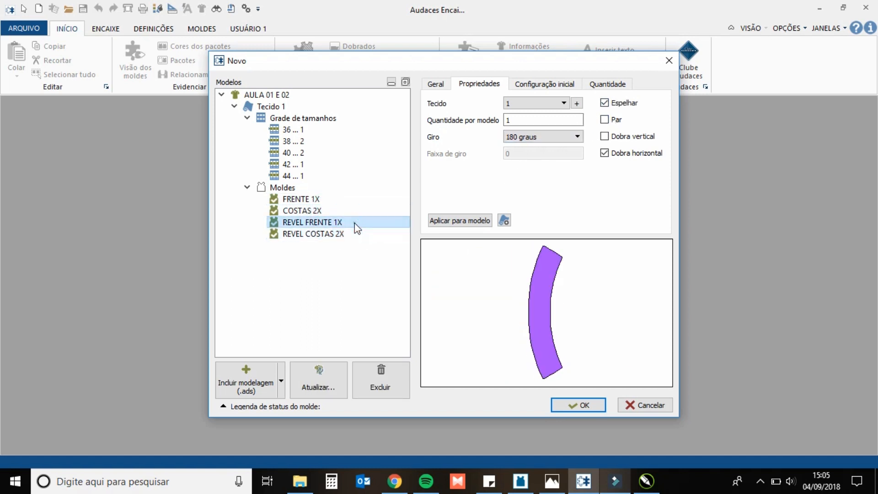
{"action": "left_click", "coordinate": [354, 211]}
Review the fabric and per-model quantity of FRENTE 1X, and try the Par option before switching it off again
{"action": "left_click", "coordinate": [349, 198]}
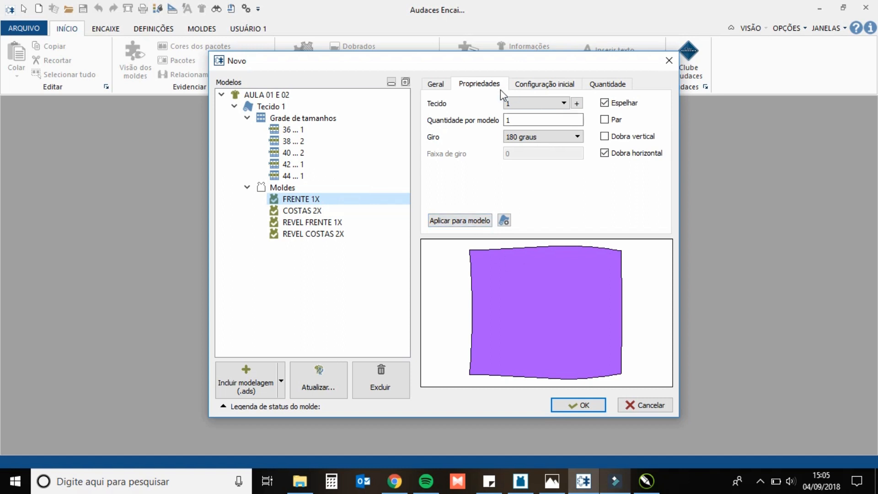
{"action": "left_click", "coordinate": [516, 103]}
{"action": "left_click", "coordinate": [521, 113]}
{"action": "left_click", "coordinate": [510, 120]}
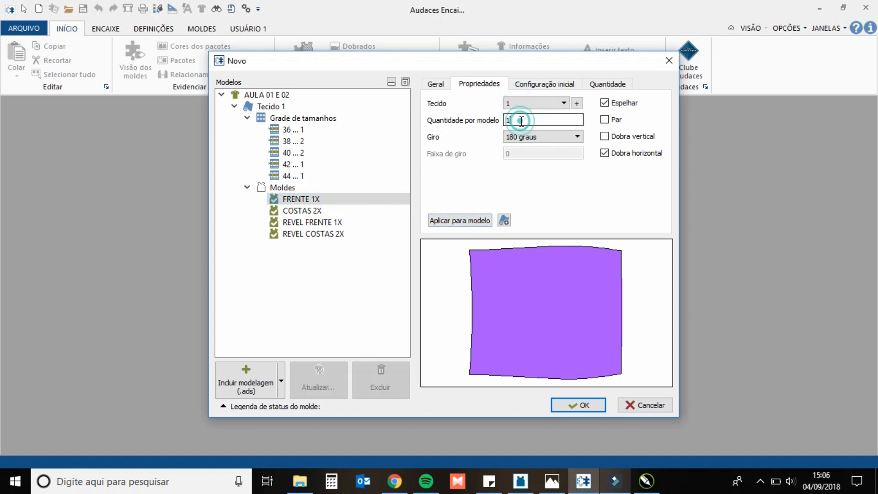
{"action": "left_click", "coordinate": [615, 121]}
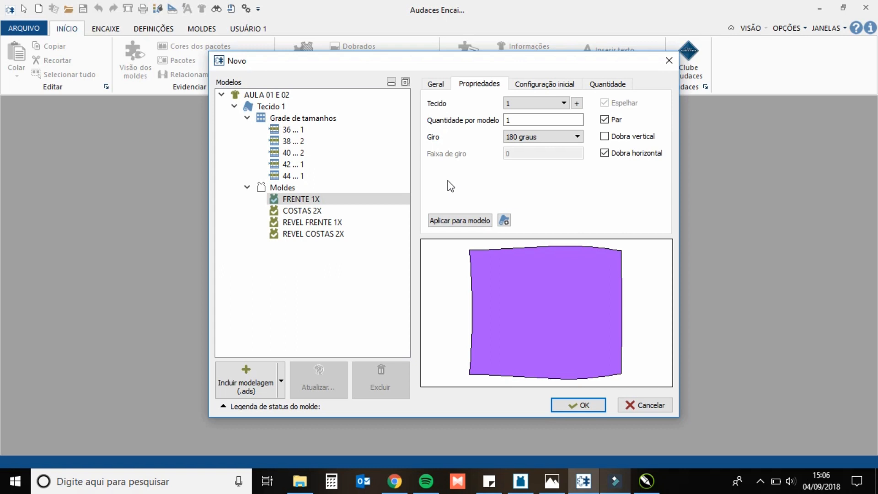
{"action": "left_click", "coordinate": [604, 120]}
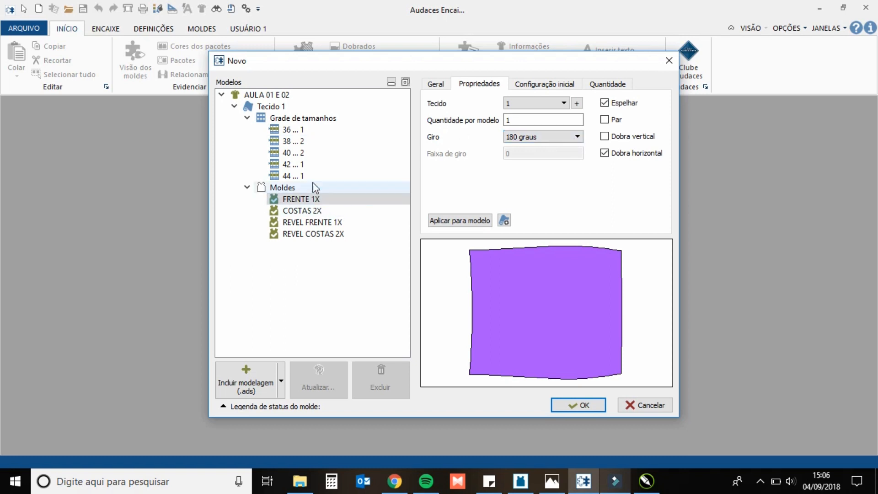
Review the Tecido 1 data and the size grid, and view the pattern files available to include without adding any
{"action": "left_click", "coordinate": [299, 131]}
{"action": "left_click", "coordinate": [280, 107]}
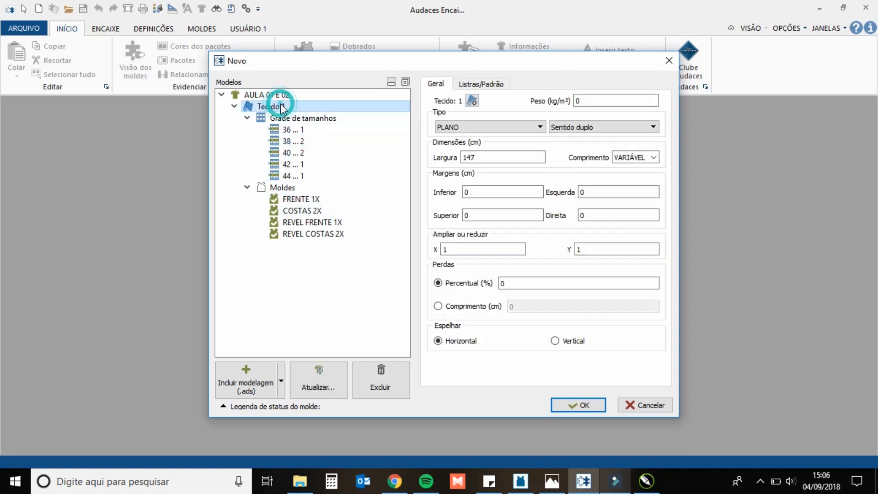
{"action": "left_click", "coordinate": [295, 118]}
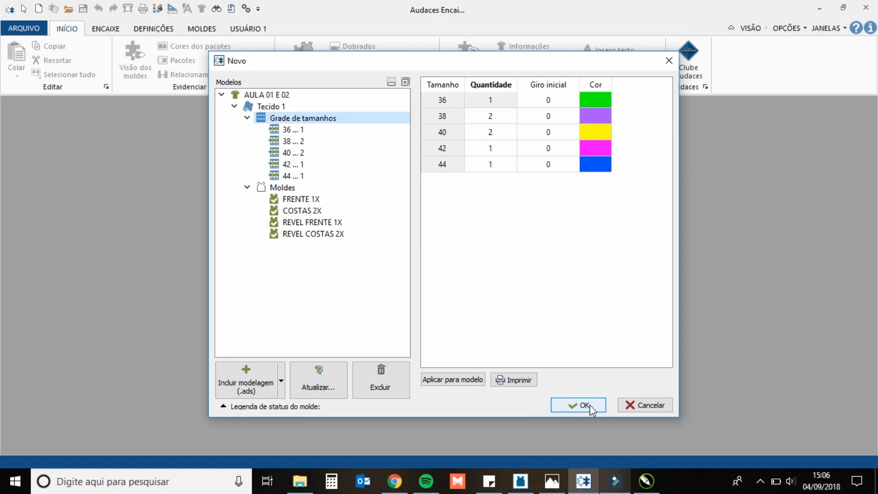
{"action": "left_click", "coordinate": [263, 379]}
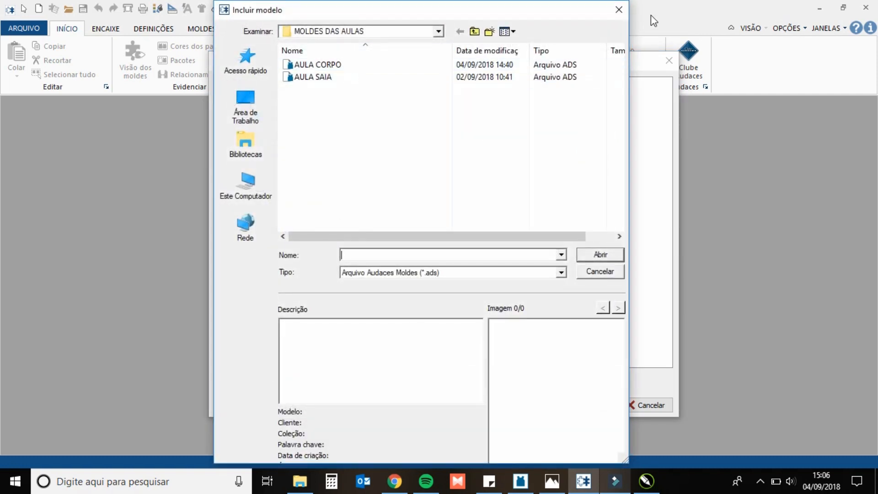
{"action": "left_click", "coordinate": [619, 10]}
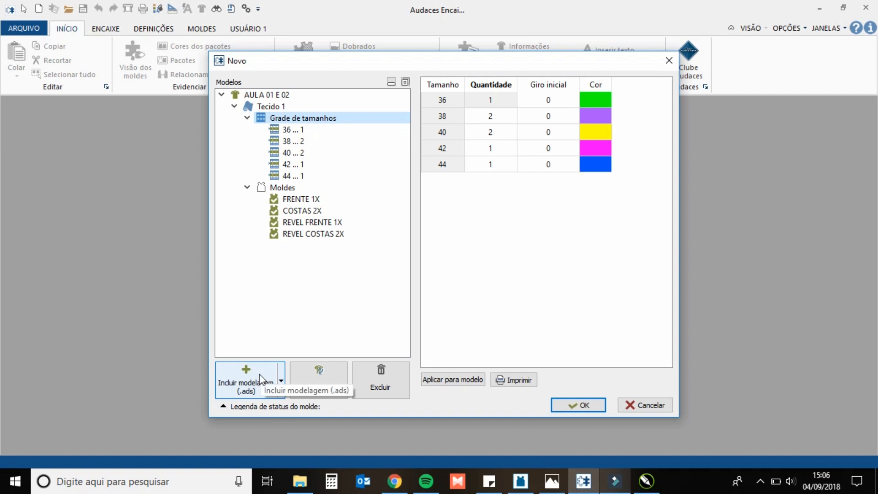
Collapse and re-expand the model tree, and check the Tecido 1 data and the size grid again
{"action": "left_click", "coordinate": [270, 199]}
{"action": "left_click", "coordinate": [247, 187]}
{"action": "left_click", "coordinate": [247, 118]}
{"action": "left_click", "coordinate": [234, 106]}
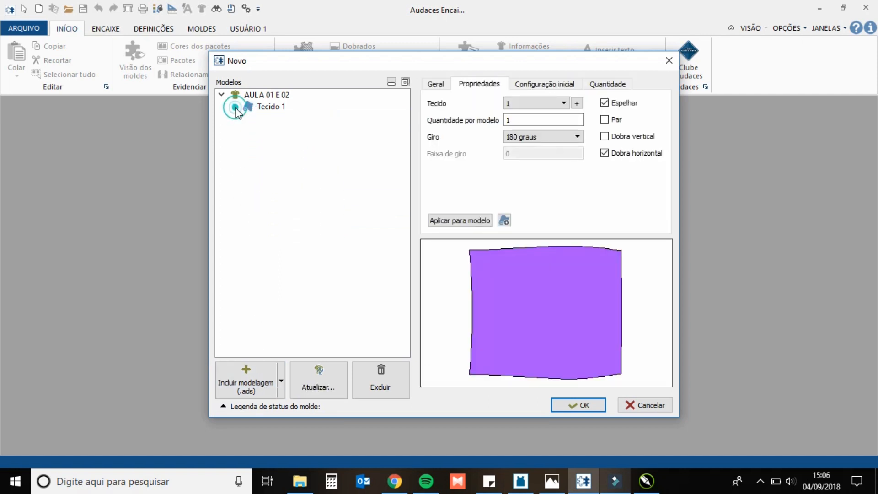
{"action": "left_click", "coordinate": [222, 94]}
{"action": "left_click", "coordinate": [222, 94]}
{"action": "left_click", "coordinate": [234, 106]}
{"action": "left_click", "coordinate": [247, 118]}
{"action": "left_click", "coordinate": [247, 187]}
{"action": "left_click", "coordinate": [272, 106]}
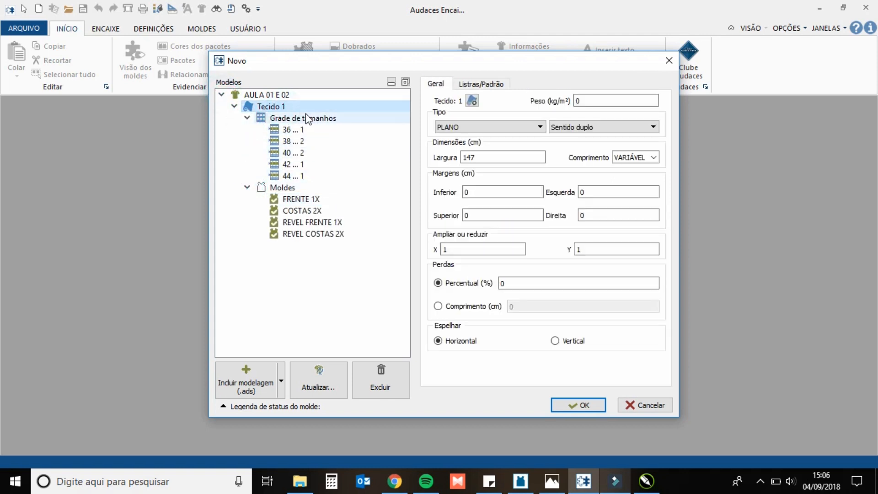
{"action": "left_click", "coordinate": [337, 122]}
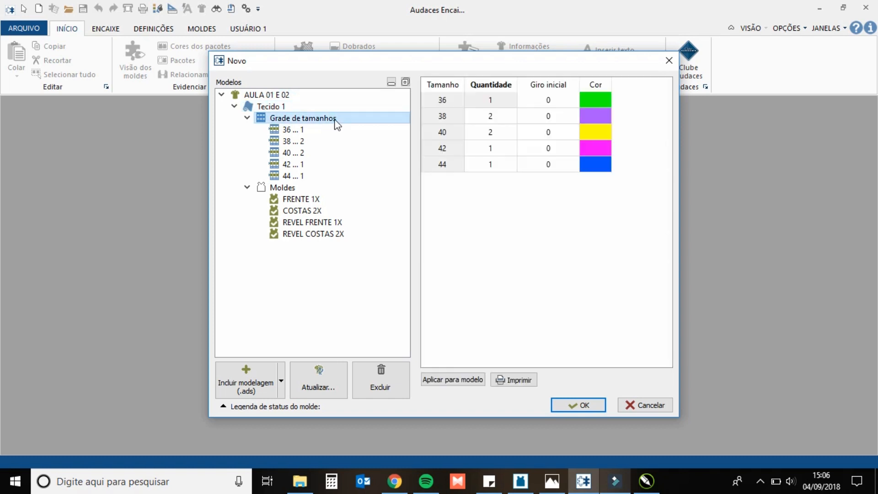
Confirm the configured fabric, size grid and pieces to create the new marker
{"action": "left_click", "coordinate": [587, 408]}
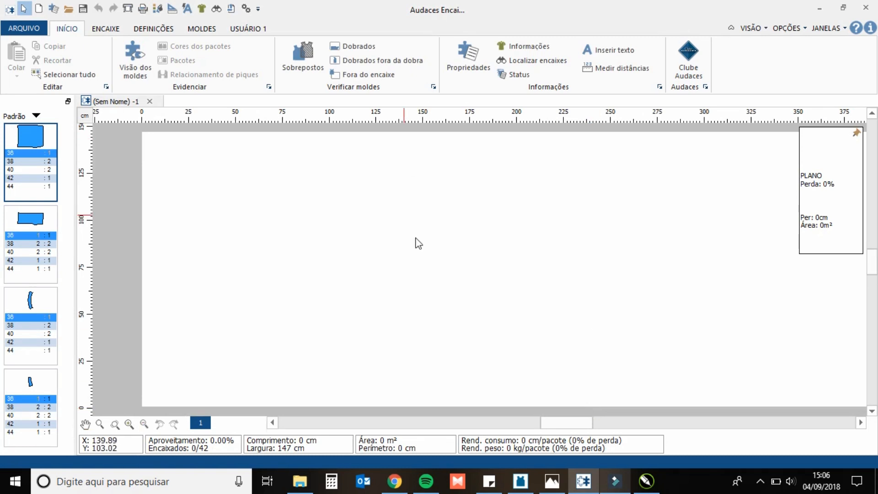
{"action": "scroll", "coordinate": [460, 196], "scroll_direction": "down", "scroll_amount": 1}
{"action": "scroll", "coordinate": [457, 194], "scroll_direction": "down", "scroll_amount": 1}
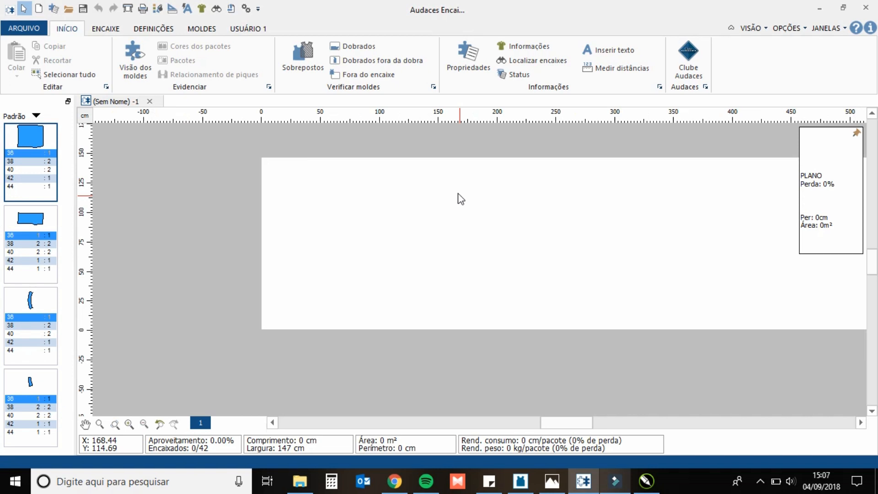
{"action": "scroll", "coordinate": [458, 193], "scroll_direction": "up", "scroll_amount": 1}
{"action": "mouse_move", "coordinate": [589, 430]}
{"action": "left_mouse_down"}
{"action": "mouse_move", "coordinate": [700, 432]}
{"action": "mouse_move", "coordinate": [578, 425]}
{"action": "left_mouse_up"}
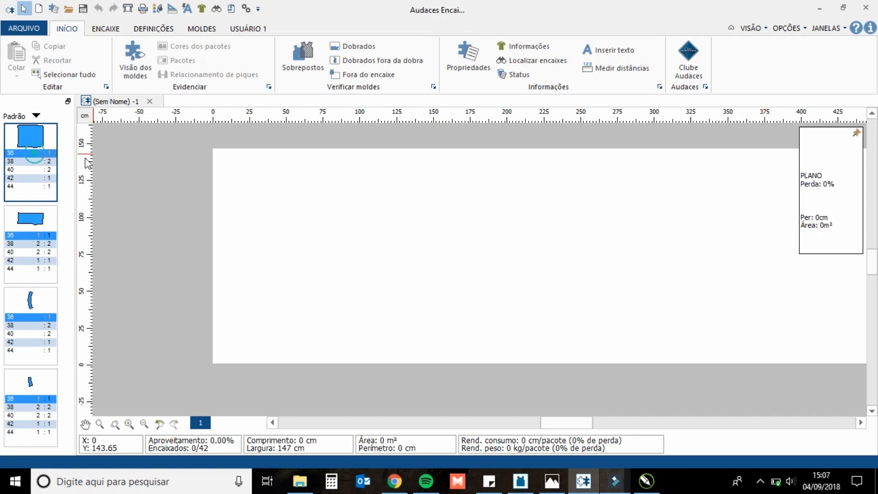
Place the size 36 FRENTE 1X piece with one size 38 beneath it, and both size 40 pieces stacked beside them
{"action": "mouse_move", "coordinate": [54, 155]}
{"action": "left_mouse_down"}
{"action": "mouse_move", "coordinate": [297, 198]}
{"action": "mouse_move", "coordinate": [248, 196]}
{"action": "mouse_move", "coordinate": [254, 185]}
{"action": "left_mouse_up"}
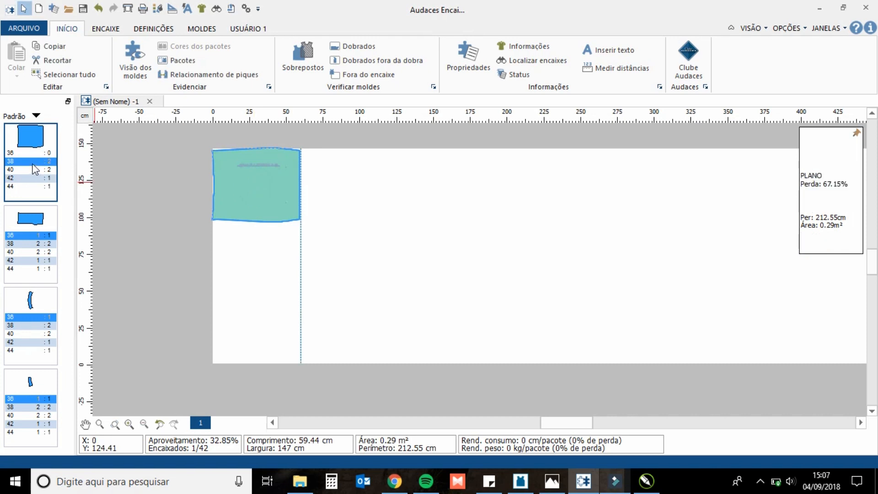
{"action": "mouse_move", "coordinate": [41, 168]}
{"action": "left_mouse_down"}
{"action": "mouse_move", "coordinate": [125, 220]}
{"action": "mouse_move", "coordinate": [292, 261]}
{"action": "mouse_move", "coordinate": [255, 252]}
{"action": "left_mouse_up"}
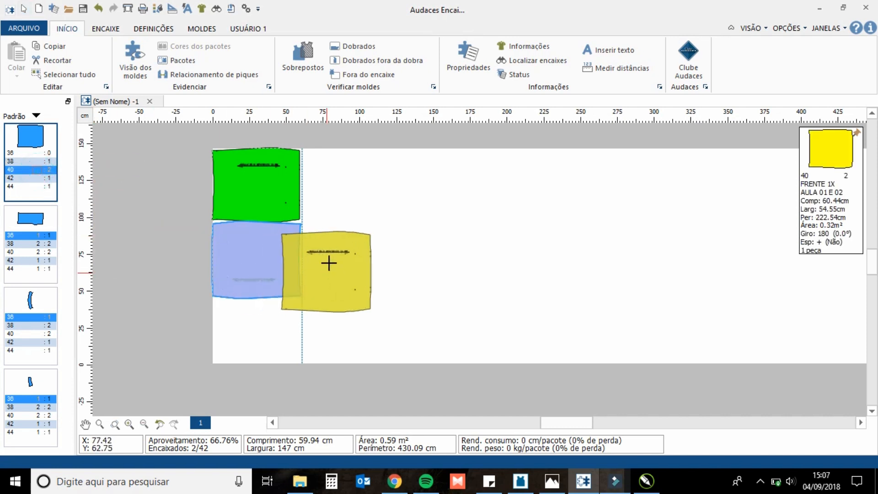
{"action": "left_click", "coordinate": [323, 182]}
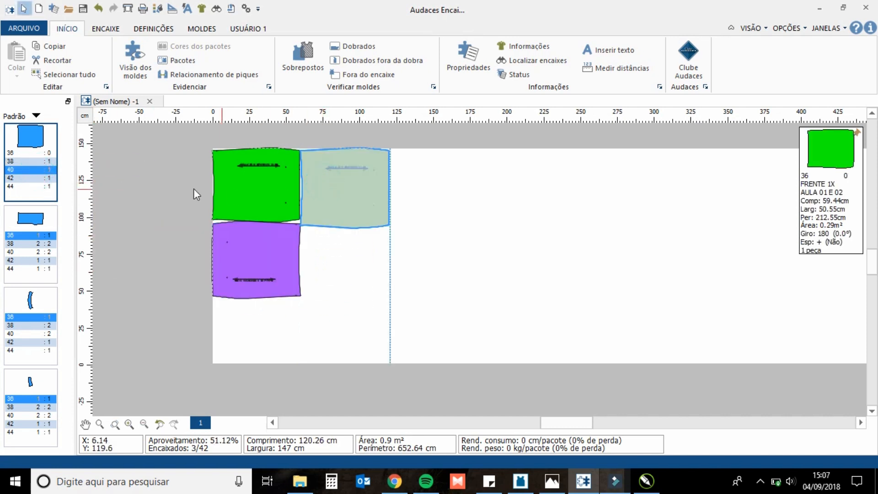
{"action": "left_click", "coordinate": [37, 170]}
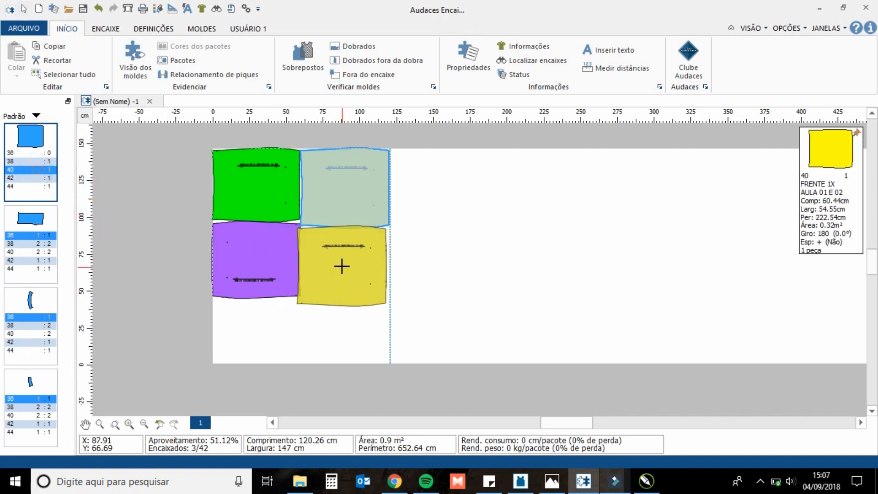
{"action": "left_click", "coordinate": [341, 266]}
Place the remaining size 38 FRENTE 1X piece beside the size 40 pieces, size 42 beneath it and size 44 to its right
{"action": "left_click", "coordinate": [32, 162]}
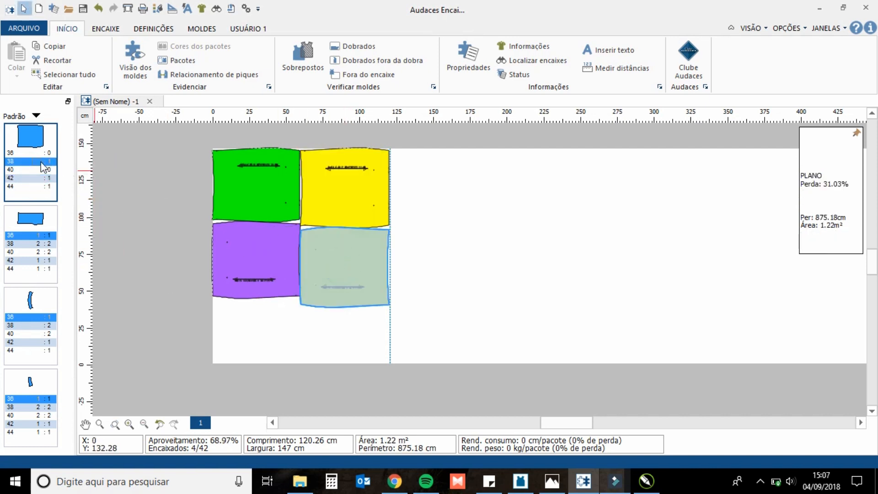
{"action": "left_click", "coordinate": [417, 183]}
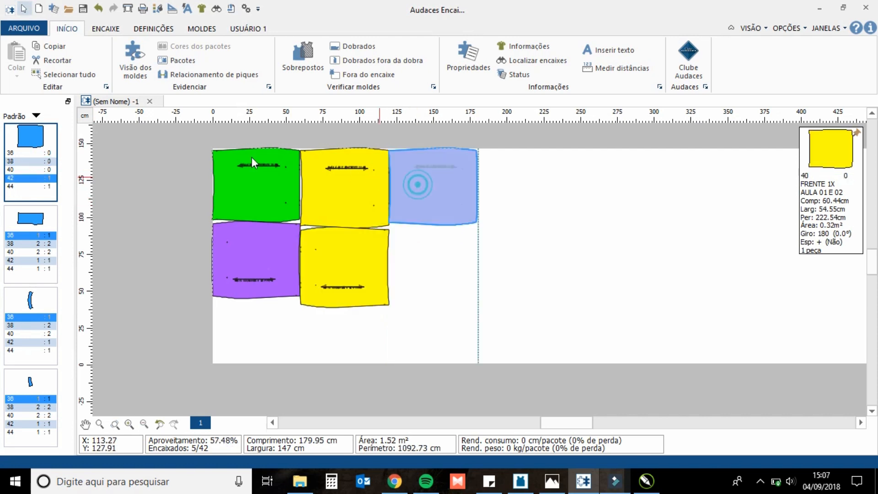
{"action": "left_click", "coordinate": [51, 180]}
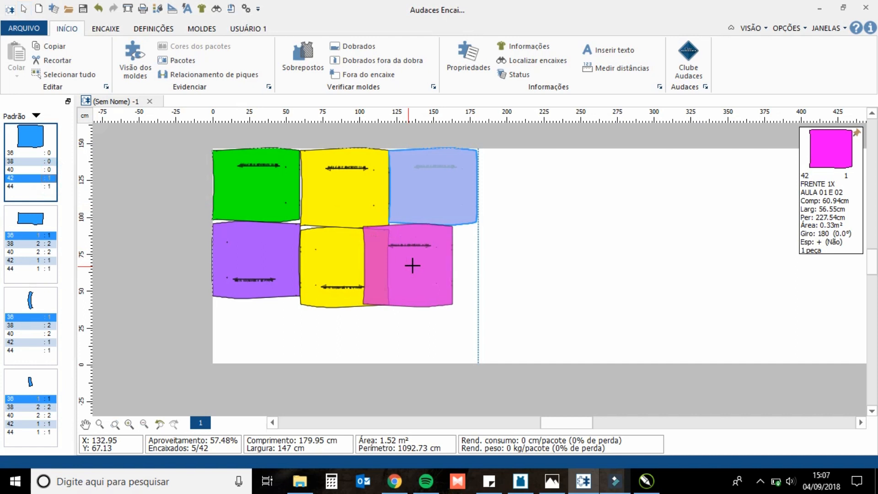
{"action": "left_click", "coordinate": [415, 264]}
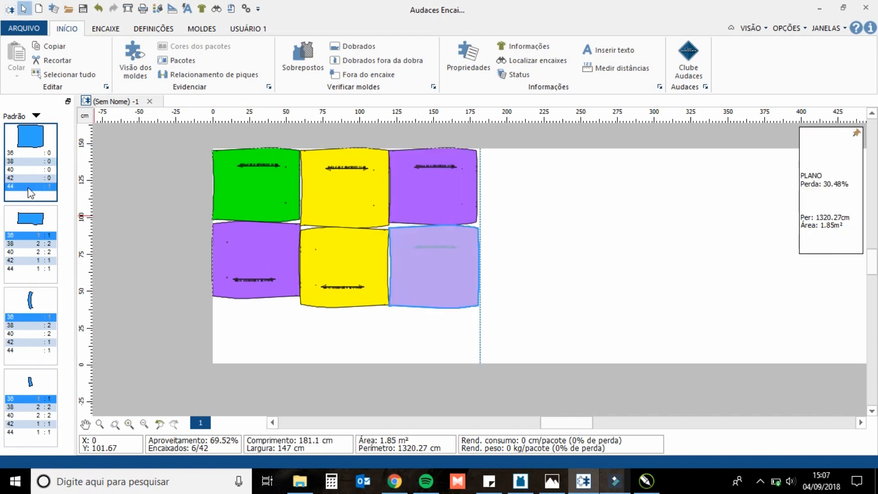
{"action": "left_click", "coordinate": [28, 187]}
{"action": "left_click", "coordinate": [492, 189]}
{"action": "left_click", "coordinate": [555, 282]}
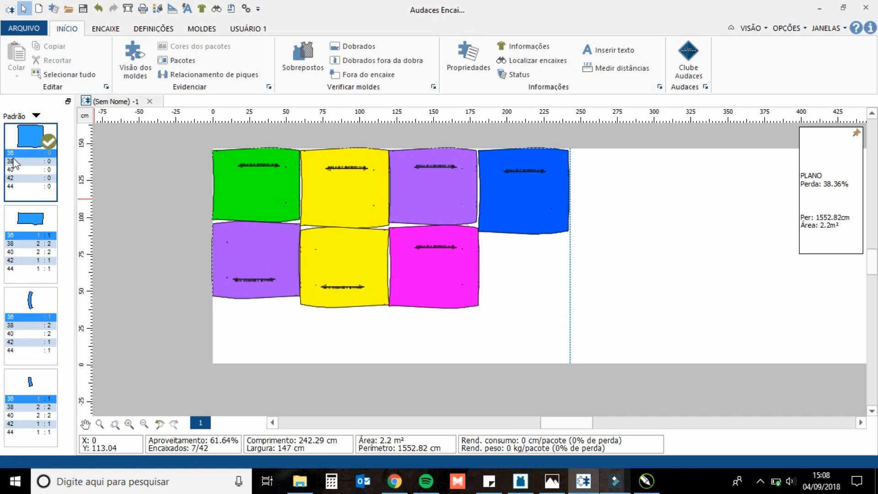
Place one size 36 COSTAS 2X piece directly beneath the size 44 front piece
{"action": "scroll", "coordinate": [265, 164], "scroll_direction": "up", "scroll_amount": 5}
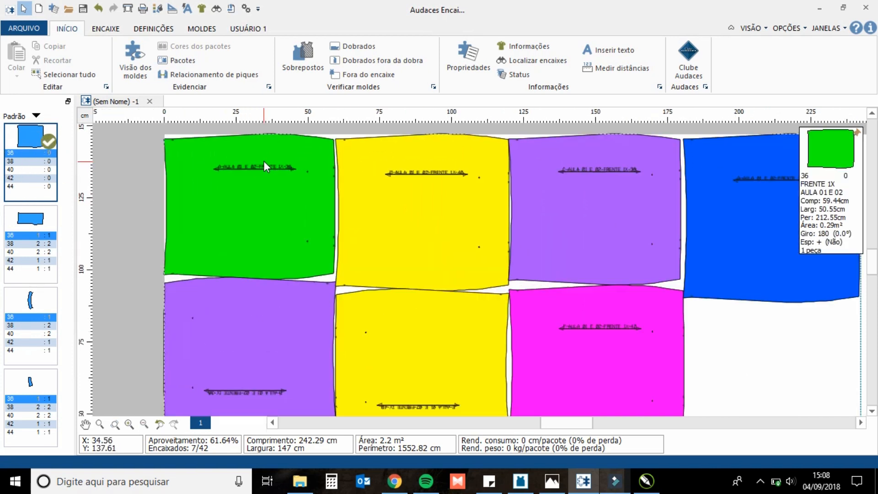
{"action": "scroll", "coordinate": [264, 161], "scroll_direction": "down", "scroll_amount": 5}
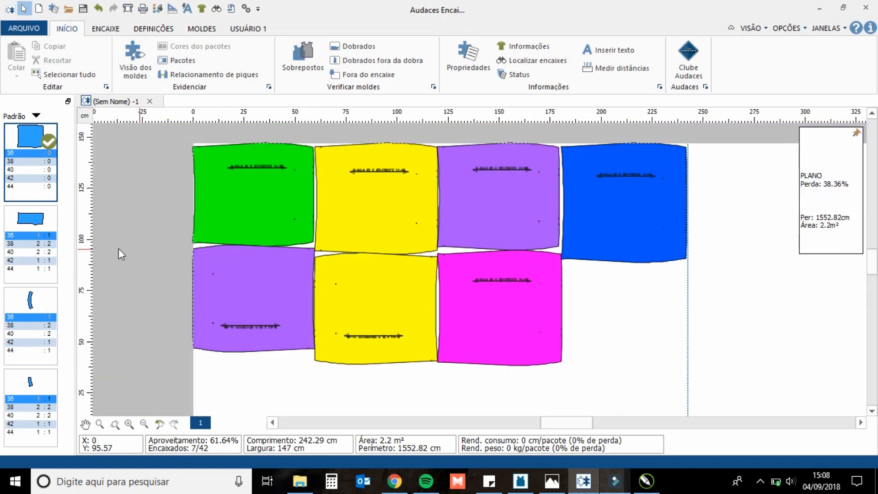
{"action": "left_click_drag", "start_coordinate": [29, 234], "coordinate": [597, 298]}
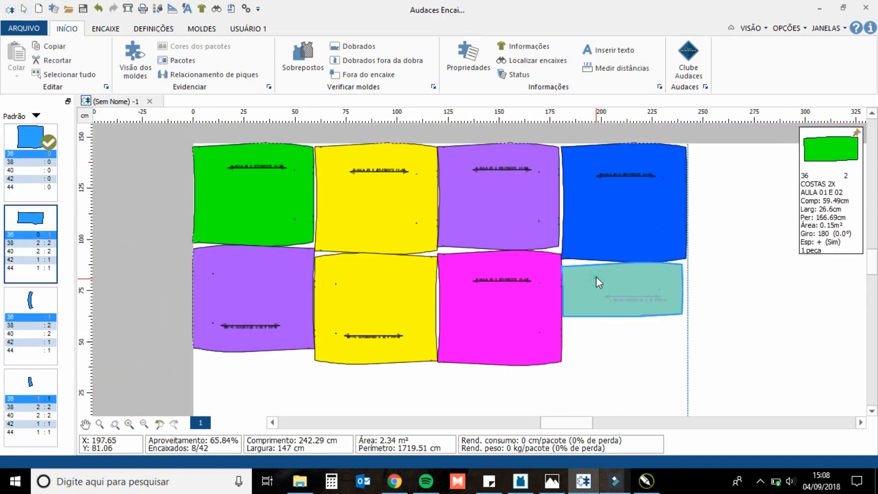
Place the second size 36 COSTAS 2X piece beneath the first, and line up the four size 38 ones along the lower side of the marker
{"action": "left_click_drag", "start_coordinate": [52, 241], "coordinate": [590, 321]}
{"action": "left_click_drag", "start_coordinate": [46, 249], "coordinate": [244, 361]}
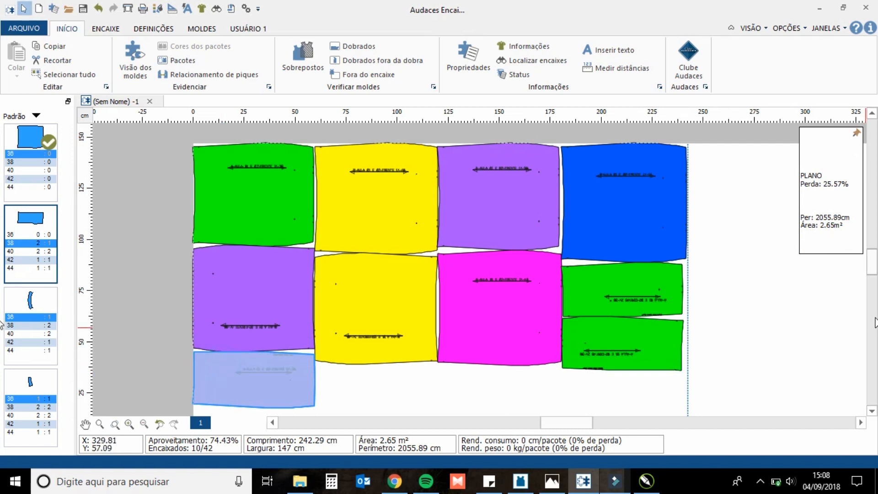
{"action": "left_click", "coordinate": [872, 409]}
{"action": "left_click_drag", "start_coordinate": [45, 249], "coordinate": [372, 341]}
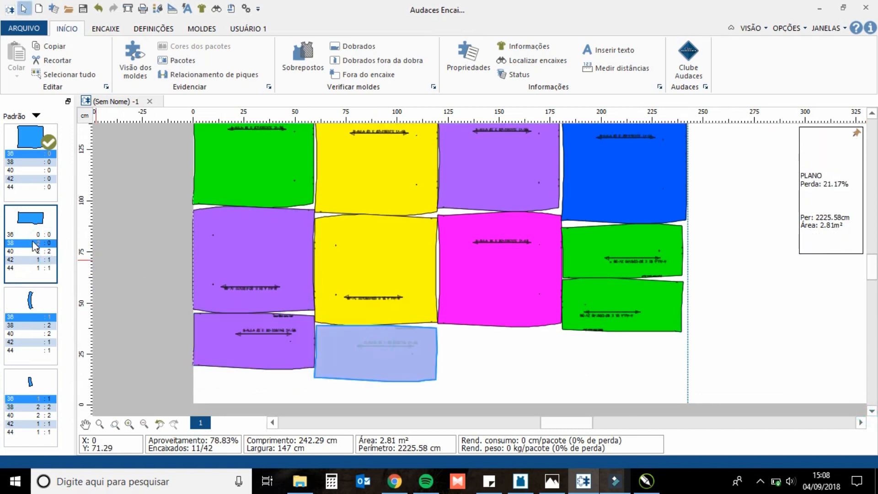
{"action": "left_click_drag", "start_coordinate": [36, 248], "coordinate": [485, 355]}
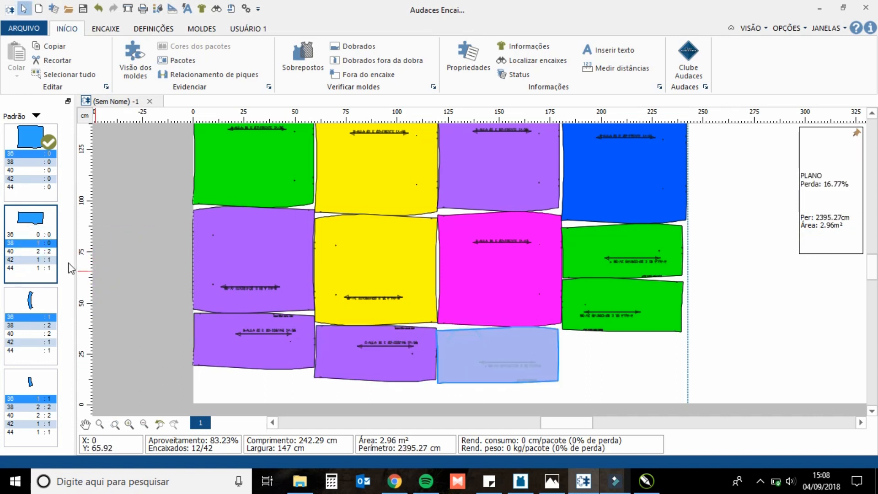
{"action": "left_click_drag", "start_coordinate": [40, 251], "coordinate": [612, 355]}
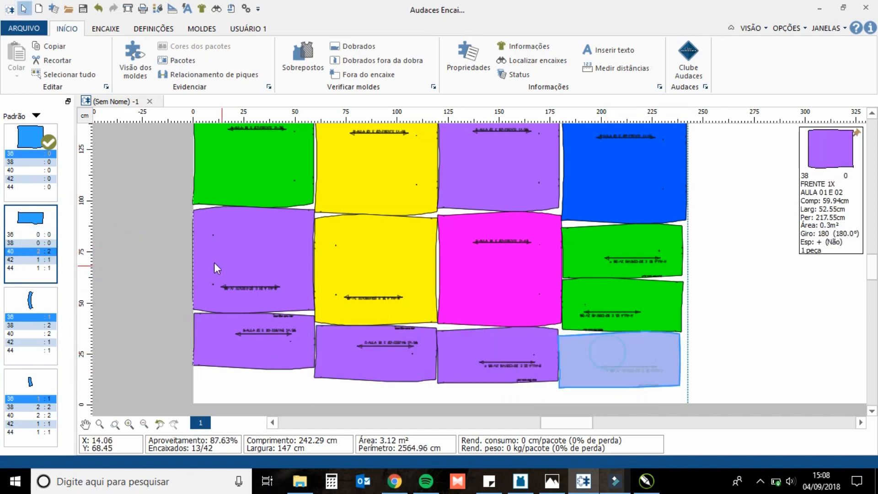
Stack the four size 40 COSTAS 2X pieces in a new column beside the size 36 and 38 ones, starting at the lower fabric edge
{"action": "left_click_drag", "start_coordinate": [35, 254], "coordinate": [759, 394]}
{"action": "left_click_drag", "start_coordinate": [49, 260], "coordinate": [735, 349]}
{"action": "left_click_drag", "start_coordinate": [30, 261], "coordinate": [731, 270]}
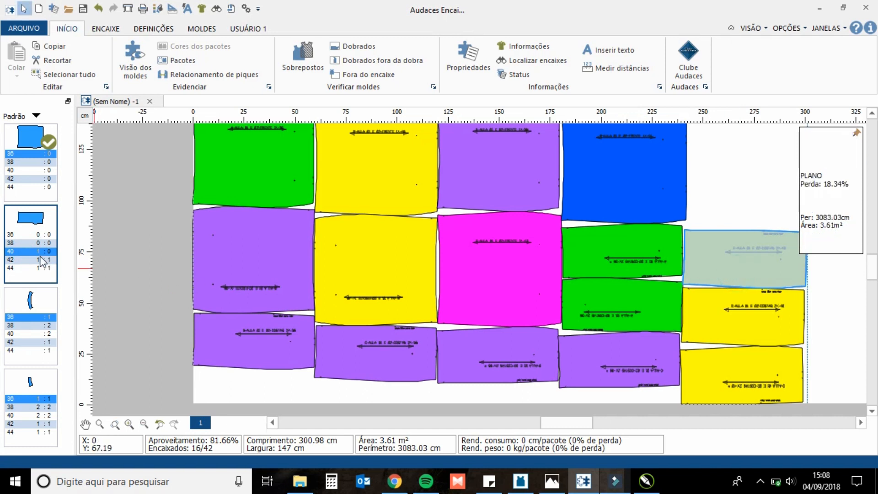
{"action": "left_click_drag", "start_coordinate": [37, 256], "coordinate": [732, 238]}
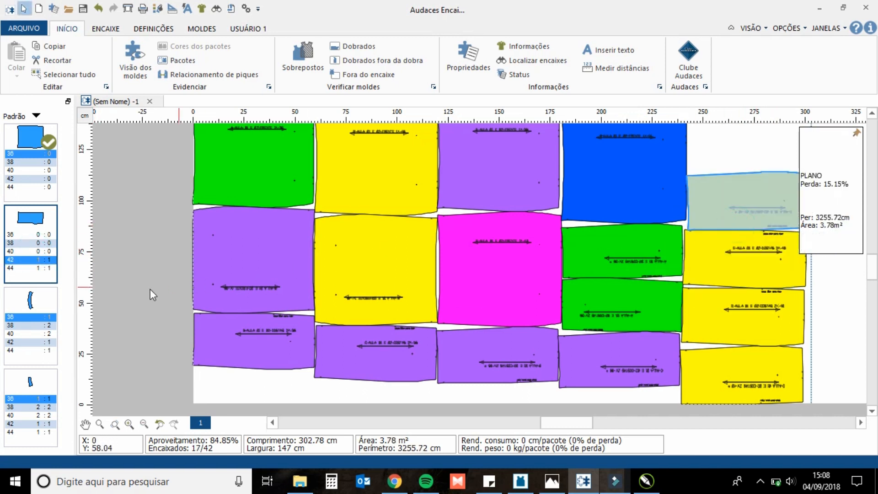
Place one size 42 COSTAS 2X piece above the size 40 column, and stack the other size 42 and both size 44 in a new column
{"action": "left_click_drag", "start_coordinate": [52, 264], "coordinate": [740, 197]}
{"action": "scroll", "coordinate": [644, 256], "scroll_direction": "down", "scroll_amount": 1}
{"action": "left_click", "coordinate": [861, 422]}
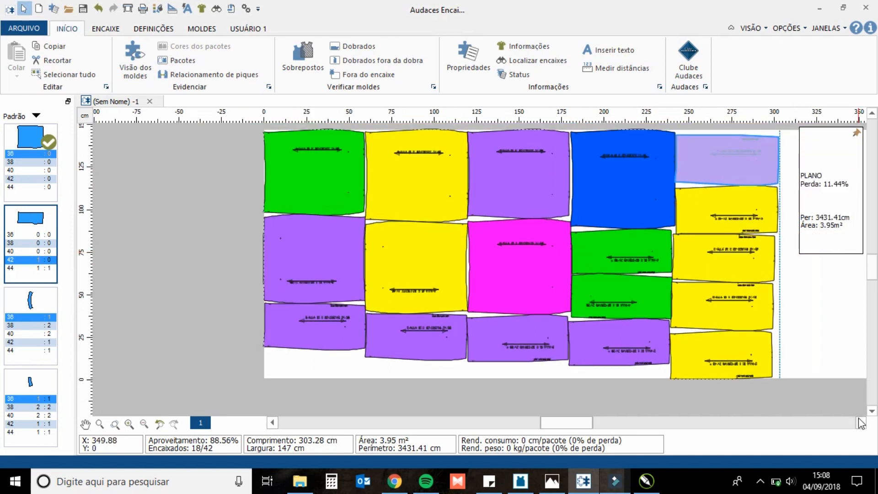
{"action": "left_click_drag", "start_coordinate": [28, 266], "coordinate": [761, 380]}
{"action": "left_click_drag", "start_coordinate": [34, 273], "coordinate": [756, 320]}
{"action": "left_click_drag", "start_coordinate": [49, 276], "coordinate": [722, 280]}
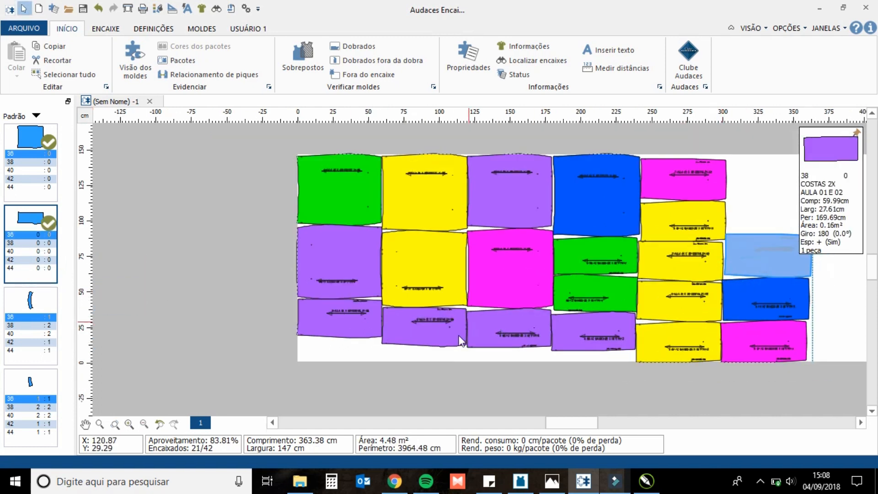
Place all seven long curved facing pieces, sizes 36 to 44, side by side above the size 44 COSTAS 2X pieces
{"action": "left_click", "coordinate": [860, 423]}
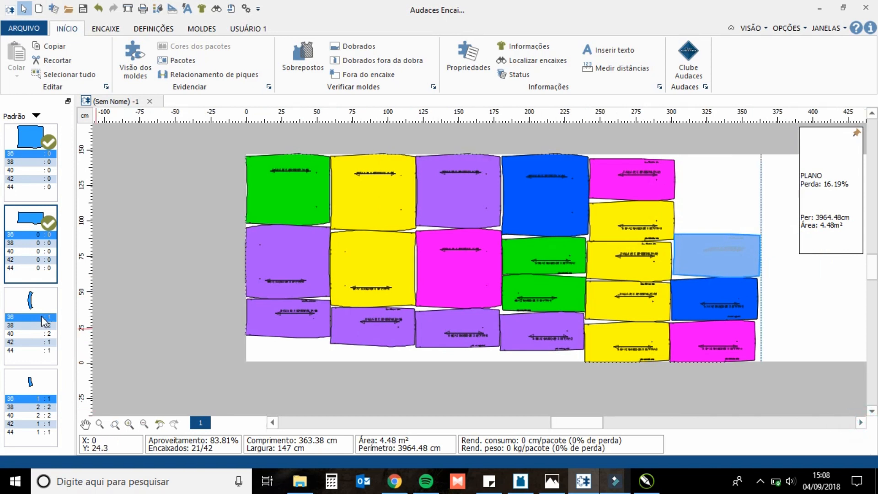
{"action": "left_click_drag", "start_coordinate": [35, 323], "coordinate": [681, 205]}
{"action": "left_click_drag", "start_coordinate": [37, 333], "coordinate": [693, 208]}
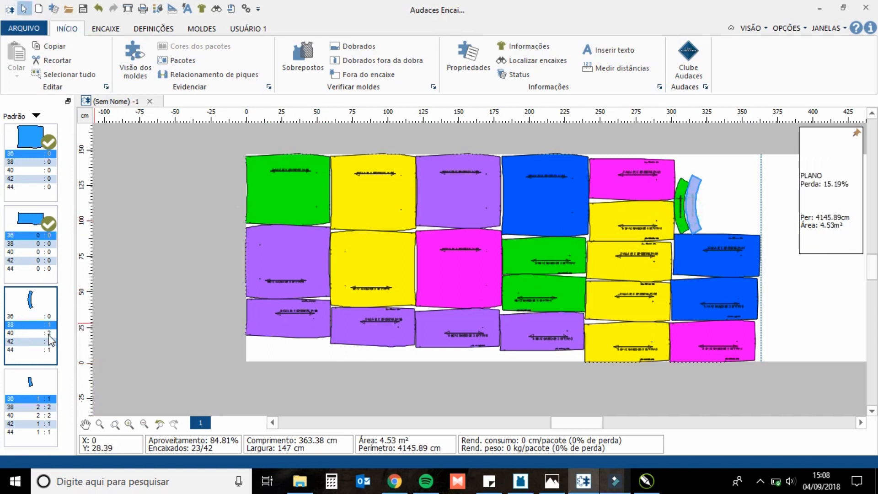
{"action": "left_click_drag", "start_coordinate": [44, 332], "coordinate": [700, 205]}
{"action": "left_click_drag", "start_coordinate": [43, 341], "coordinate": [713, 203]}
{"action": "left_click_drag", "start_coordinate": [45, 333], "coordinate": [725, 204]}
{"action": "left_click_drag", "start_coordinate": [49, 347], "coordinate": [737, 203]}
{"action": "left_click_drag", "start_coordinate": [48, 355], "coordinate": [743, 203]}
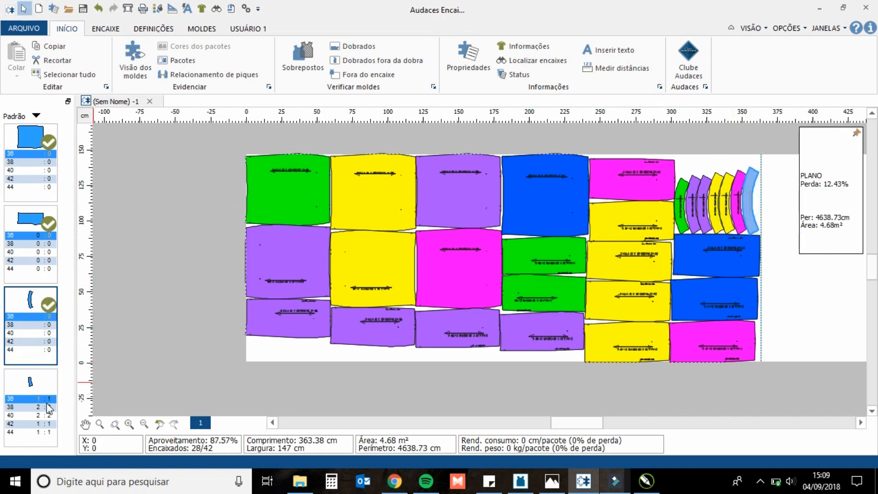
Place both size 36 REVEL COSTAS 2X pieces one above the other beside the long size 44 facing
{"action": "left_click_drag", "start_coordinate": [44, 406], "coordinate": [752, 224]}
{"action": "left_click_drag", "start_coordinate": [674, 168], "coordinate": [682, 172]}
{"action": "right_click", "coordinate": [682, 173]}
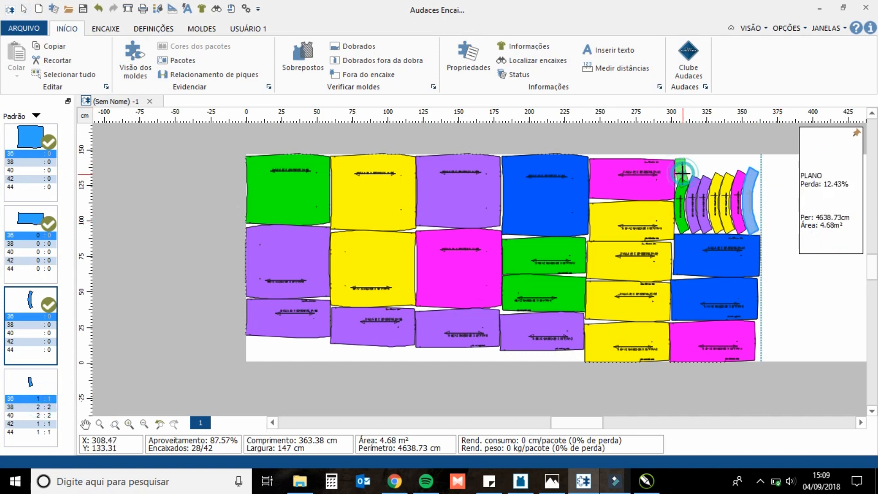
{"action": "left_click", "coordinate": [680, 166]}
{"action": "left_click_drag", "start_coordinate": [694, 162], "coordinate": [748, 210]}
{"action": "left_click", "coordinate": [761, 229]}
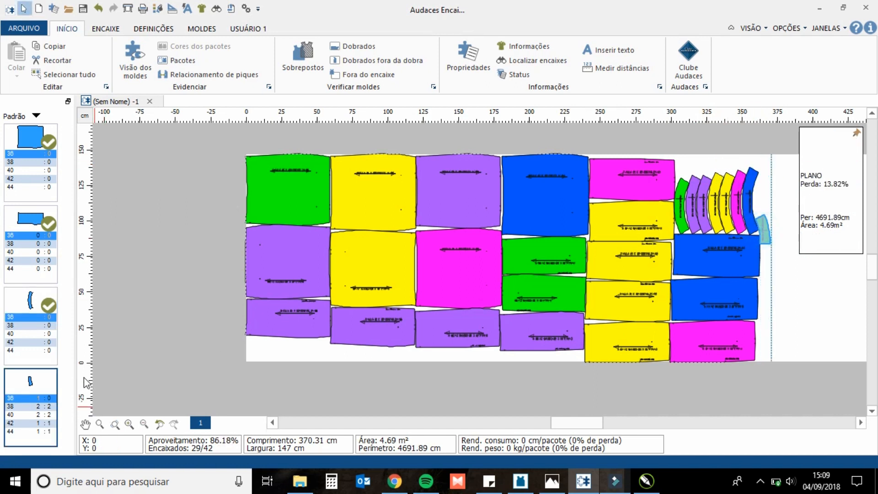
{"action": "left_click", "coordinate": [39, 399]}
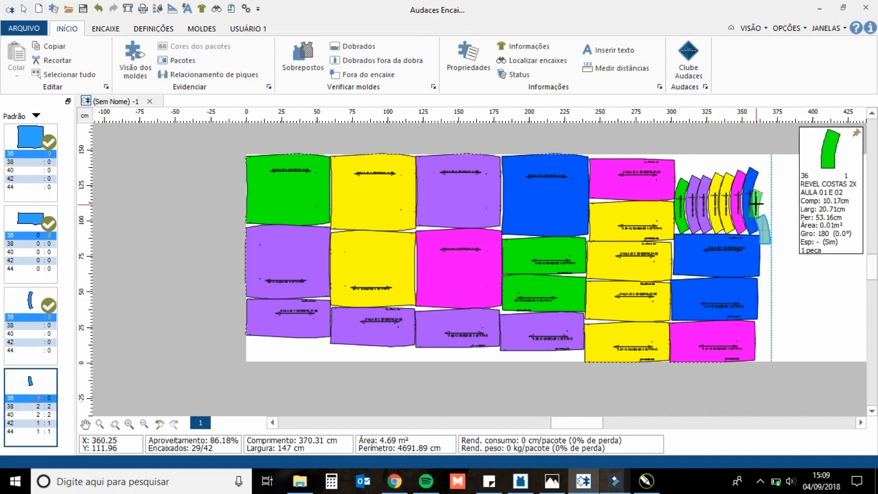
{"action": "left_click", "coordinate": [757, 206]}
Place the four size 38 REVEL COSTAS 2X pieces above and beside the two size 36 ones
{"action": "left_click", "coordinate": [51, 407]}
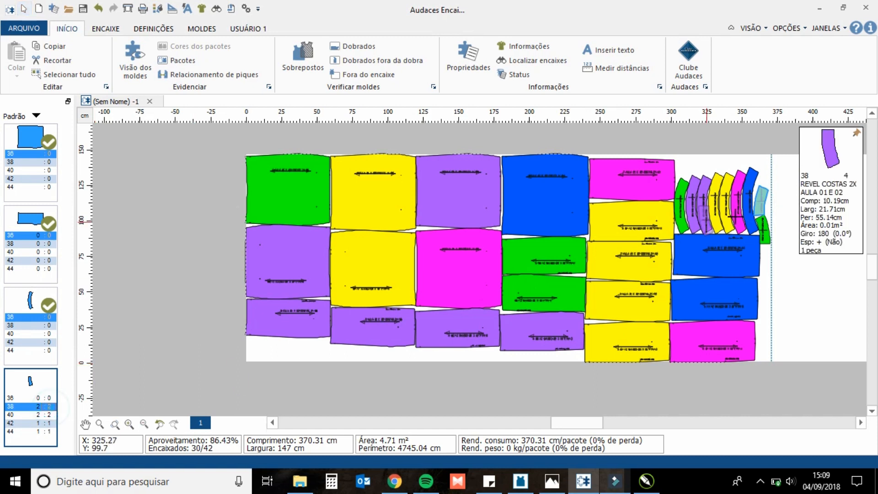
{"action": "left_click", "coordinate": [766, 178]}
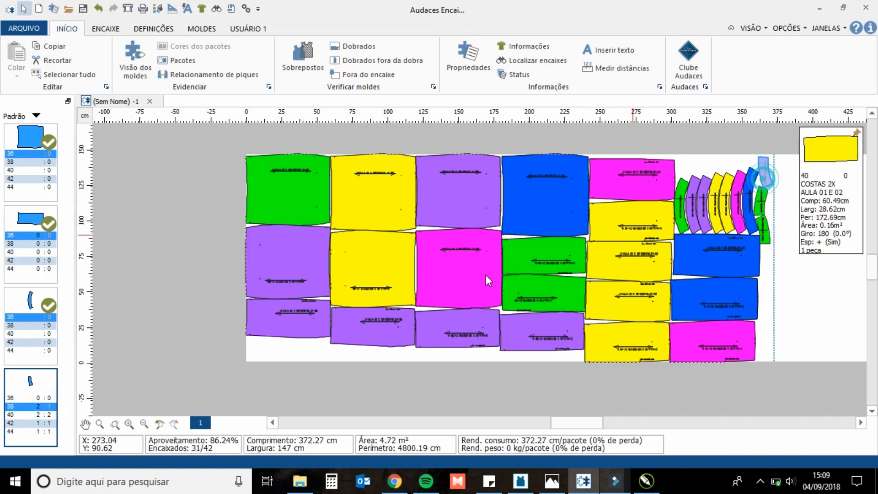
{"action": "left_click", "coordinate": [30, 406]}
{"action": "left_click", "coordinate": [776, 175]}
{"action": "left_click", "coordinate": [34, 408]}
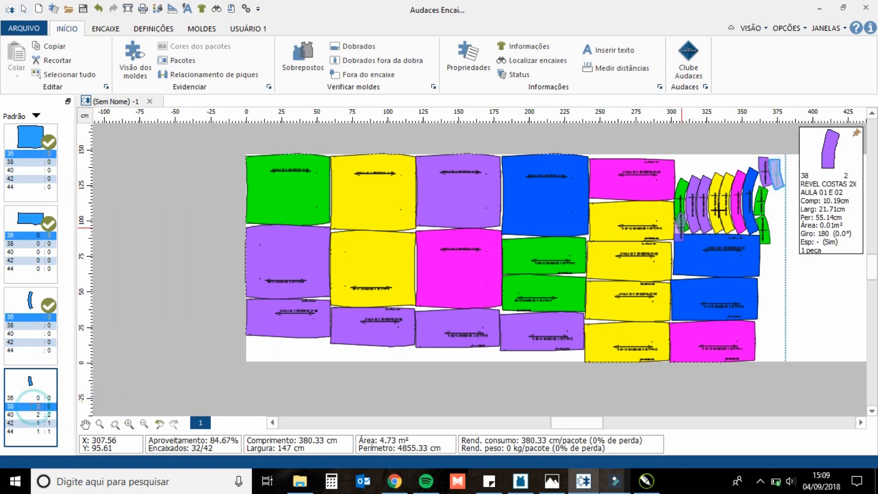
{"action": "left_click", "coordinate": [774, 197]}
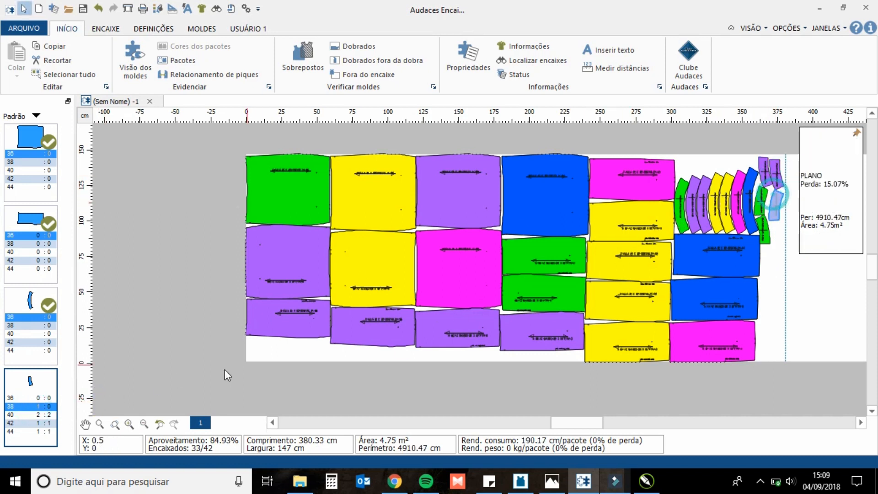
{"action": "left_click", "coordinate": [32, 408]}
{"action": "left_click", "coordinate": [783, 226]}
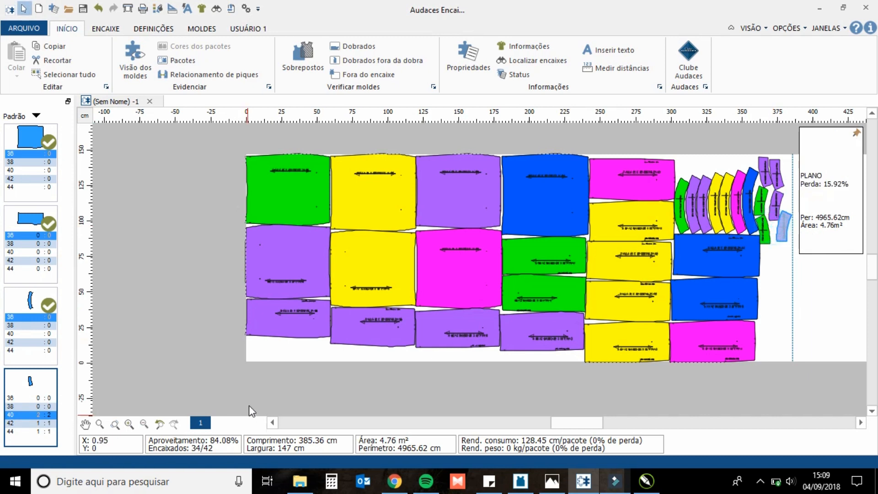
Place the four size 40 REVEL COSTAS 2X pieces below the size 38 ones, next to the size 44 COSTAS 2X pieces
{"action": "left_click", "coordinate": [31, 414]}
{"action": "left_click", "coordinate": [774, 256]}
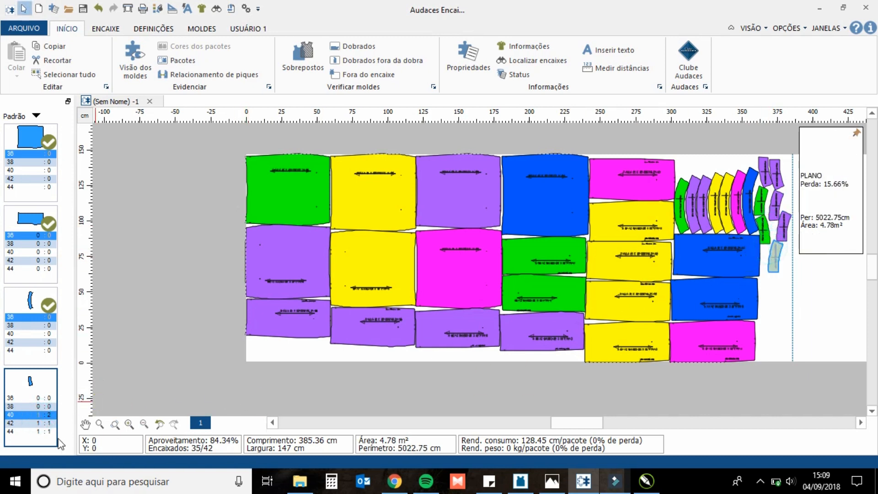
{"action": "left_click", "coordinate": [48, 417]}
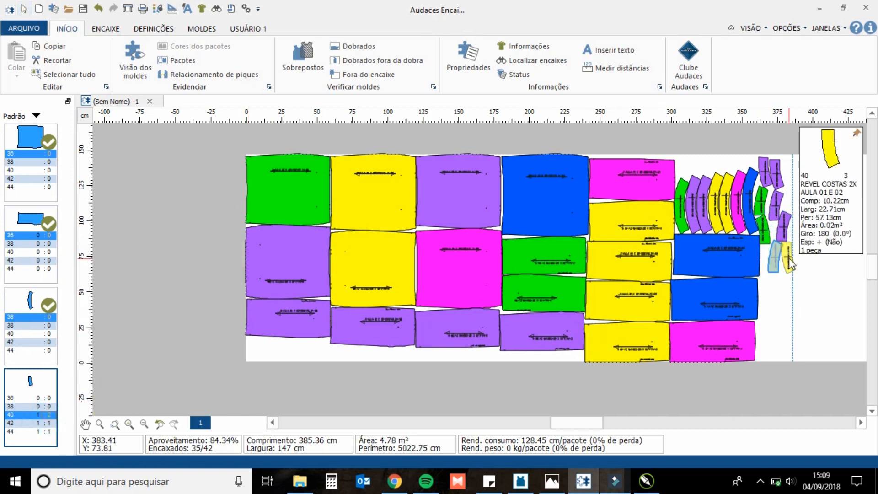
{"action": "left_click", "coordinate": [790, 258]}
{"action": "left_click", "coordinate": [17, 417]}
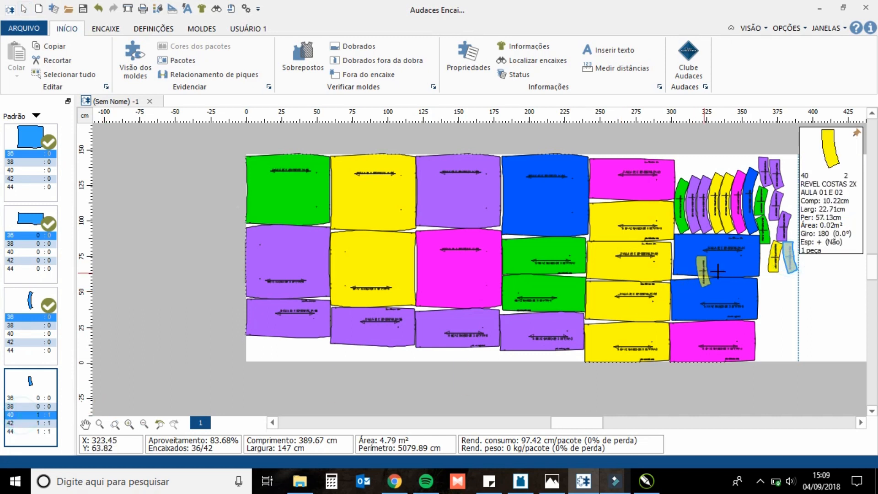
{"action": "left_click", "coordinate": [764, 287]}
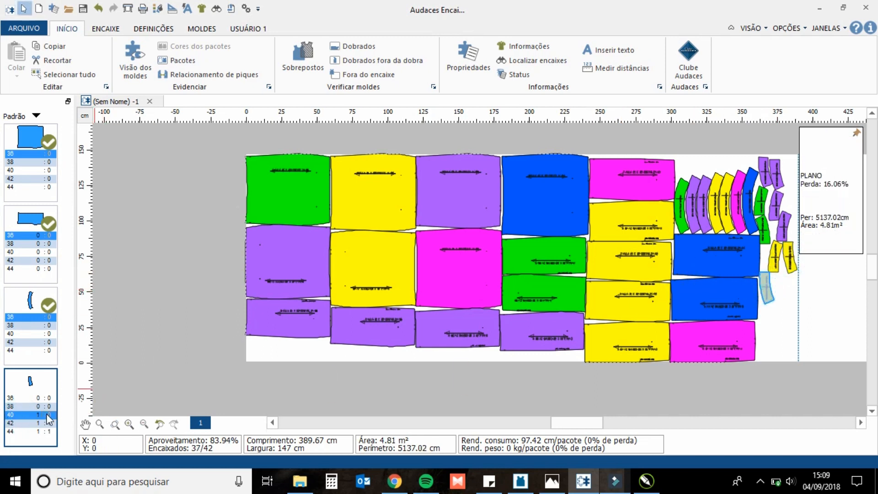
{"action": "left_click", "coordinate": [40, 413]}
{"action": "left_click", "coordinate": [803, 268]}
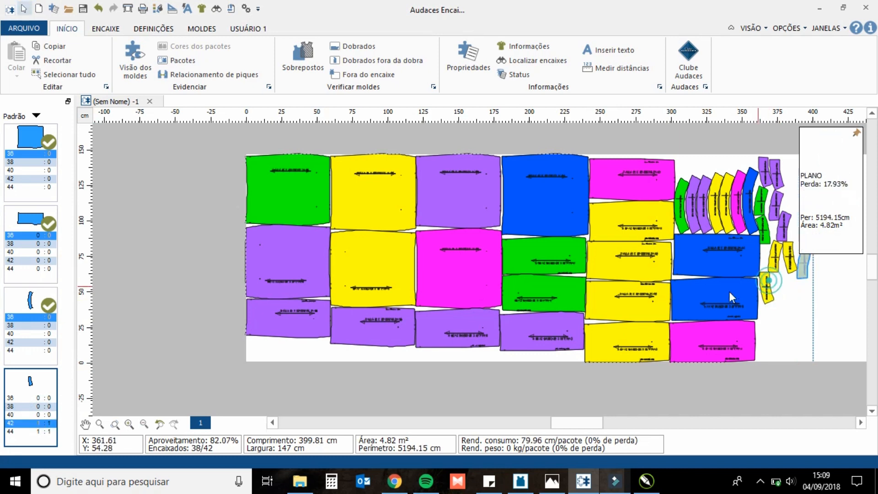
Place the two size 42 REVEL COSTAS 2X pieces side by side next to the lowest size 40 facing
{"action": "left_click", "coordinate": [53, 427]}
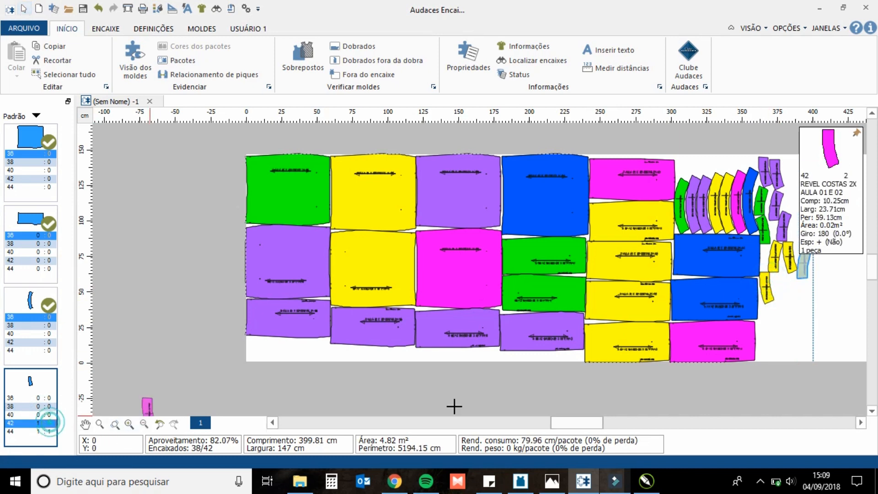
{"action": "left_click", "coordinate": [772, 290]}
{"action": "left_click", "coordinate": [35, 429]}
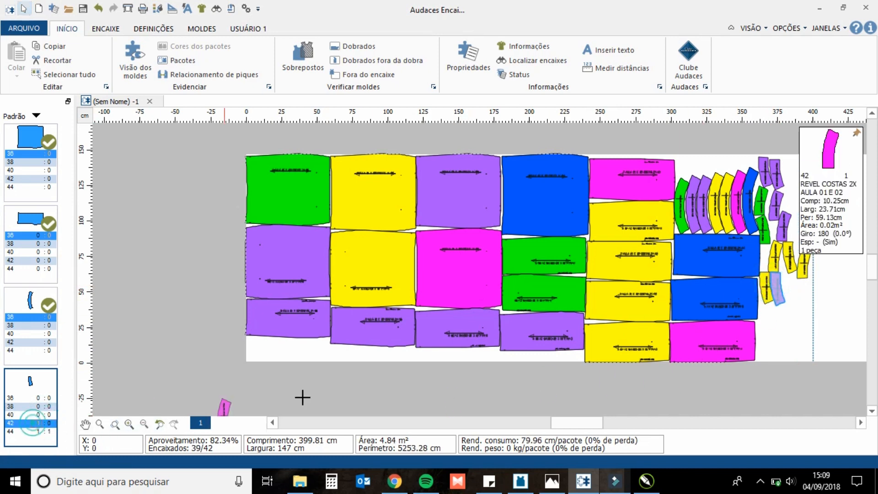
{"action": "left_click", "coordinate": [791, 291]}
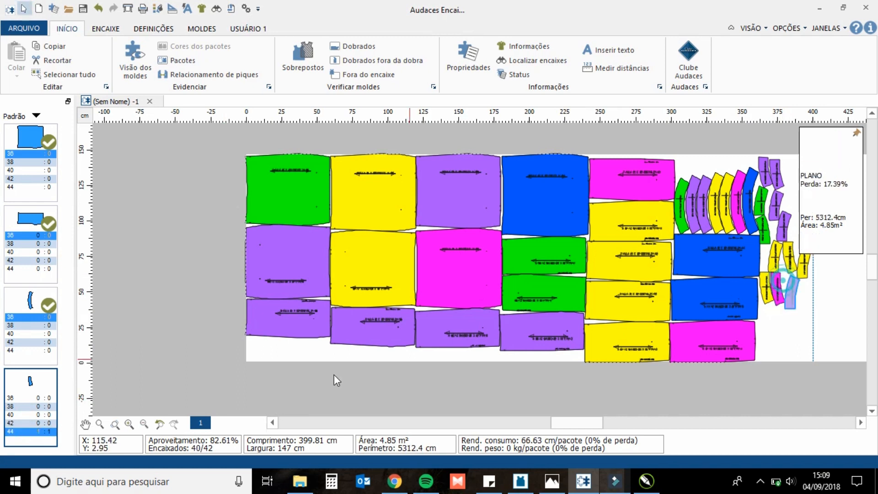
Place the two size 44 REVEL COSTAS 2X pieces side by side after the size 42 ones
{"action": "left_click", "coordinate": [39, 431]}
{"action": "left_click", "coordinate": [801, 296]}
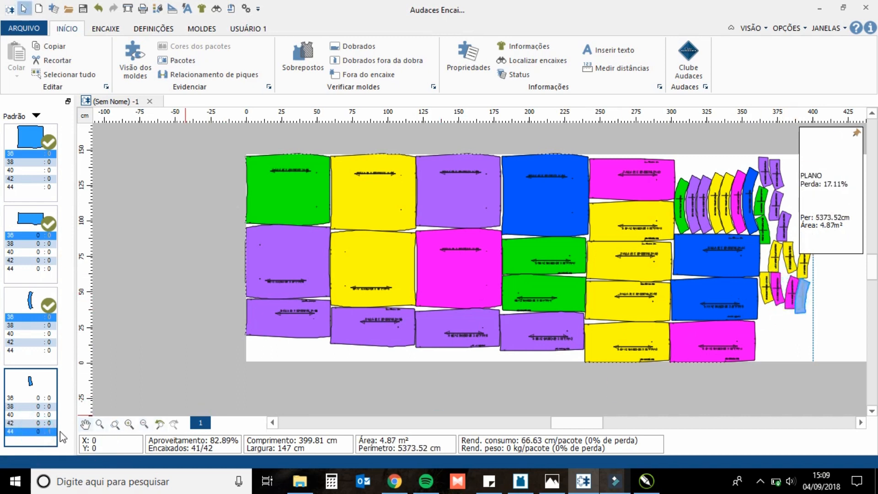
{"action": "left_click", "coordinate": [38, 431]}
{"action": "left_click", "coordinate": [807, 297]}
{"action": "right_click", "coordinate": [807, 303]}
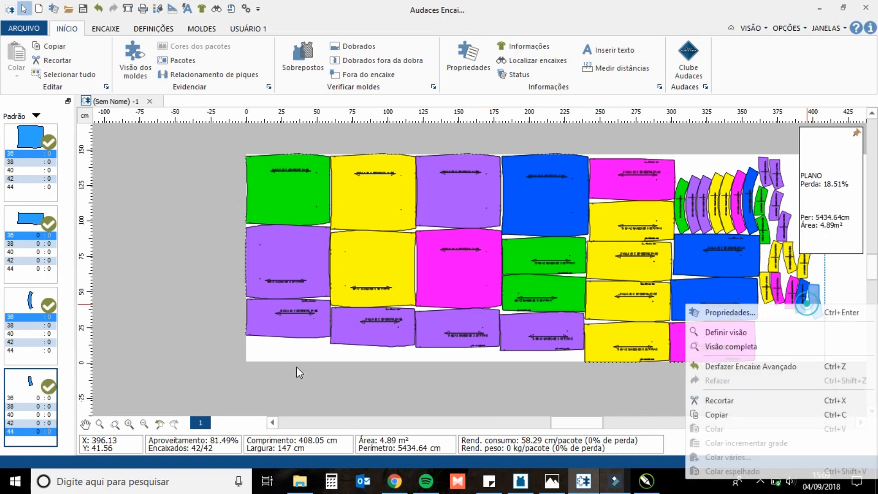
{"action": "left_click", "coordinate": [124, 375]}
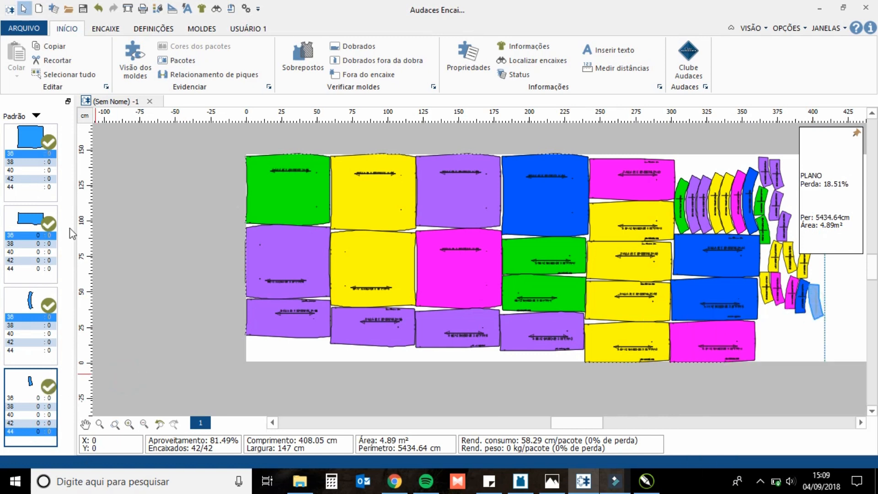
Move the outermost size 44 and one size 42 REVEL COSTAS 2X piece down to the lower fabric edge, beside the size 42 COSTAS 2X piece
{"action": "left_click", "coordinate": [860, 422]}
{"action": "left_click", "coordinate": [860, 422]}
{"action": "left_click", "coordinate": [860, 422]}
{"action": "scroll", "coordinate": [613, 167], "scroll_direction": "up", "scroll_amount": 3}
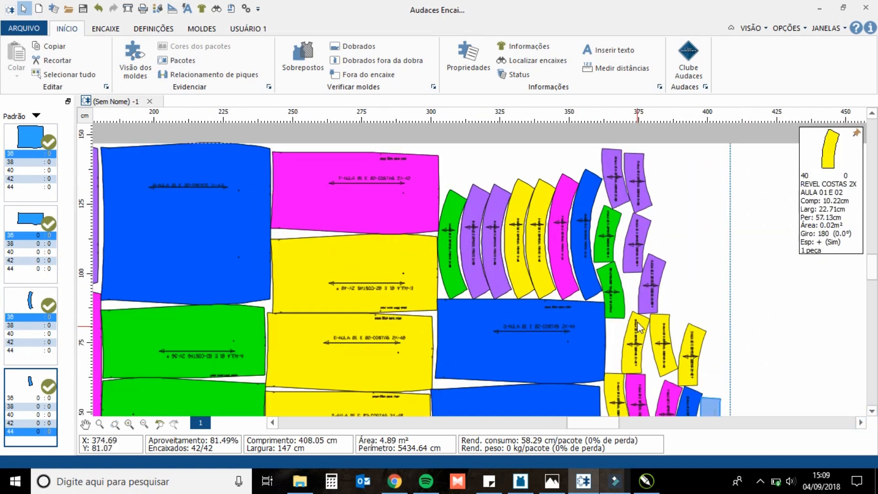
{"action": "left_click", "coordinate": [872, 409]}
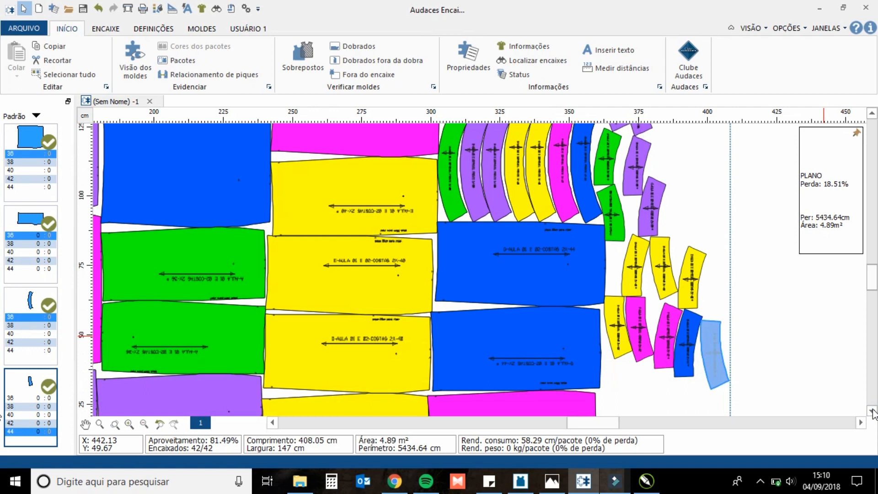
{"action": "left_click_drag", "start_coordinate": [712, 293], "coordinate": [601, 388]}
{"action": "left_click_drag", "start_coordinate": [646, 276], "coordinate": [637, 386]}
Move two size 40 REVEL COSTAS 2X pieces against the end of the lower size 44 COSTAS 2X piece, one above the other
{"action": "left_click_drag", "start_coordinate": [620, 271], "coordinate": [602, 336]}
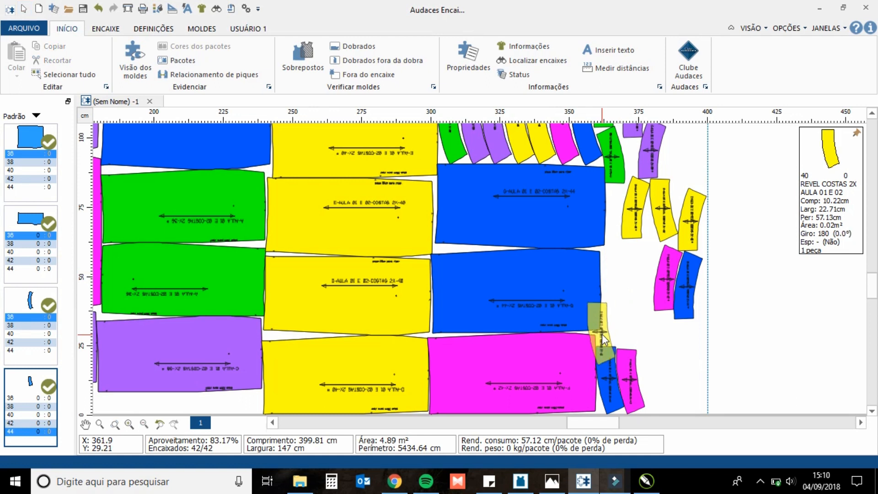
{"action": "left_click", "coordinate": [602, 333]}
{"action": "left_click", "coordinate": [637, 214]}
{"action": "left_click", "coordinate": [597, 280]}
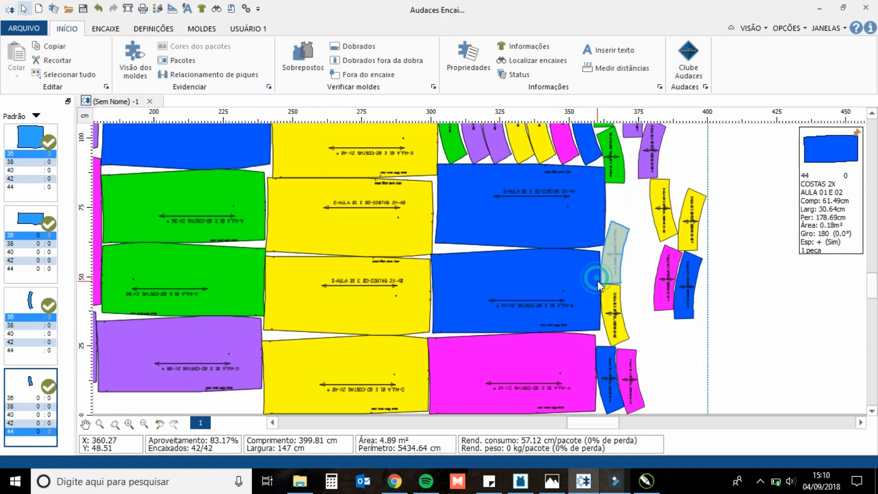
Move a size 38 REVEL COSTAS 2X piece beside the lower size 42 one, and the other size 42 piece beside the upper size 40 one
{"action": "left_click", "coordinate": [654, 160]}
{"action": "left_click", "coordinate": [653, 345]}
{"action": "left_click", "coordinate": [662, 274]}
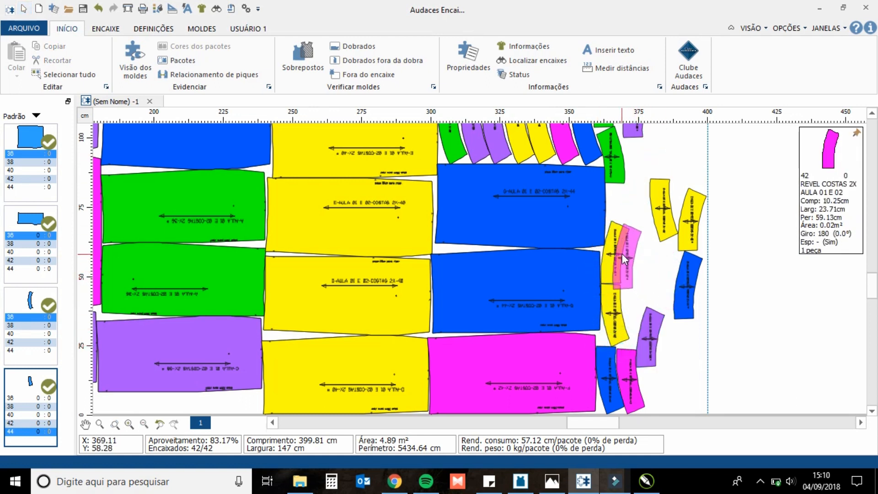
{"action": "left_click", "coordinate": [632, 256]}
Move the two outer size 40 REVEL COSTAS 2X pieces inward, one above the size 42 piece and one between the size 42 and 38 pieces
{"action": "left_click", "coordinate": [657, 197]}
{"action": "left_click", "coordinate": [616, 193]}
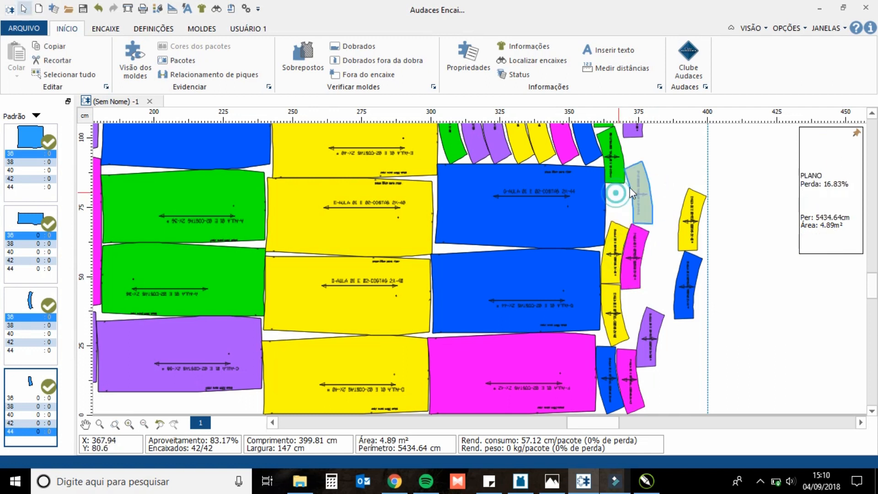
{"action": "left_click", "coordinate": [689, 215]}
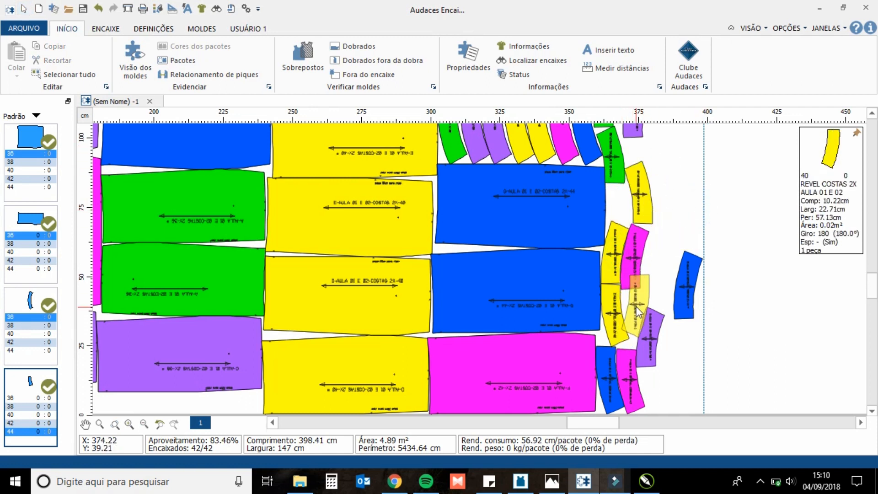
{"action": "left_click", "coordinate": [651, 282]}
Move the outermost size 44 REVEL COSTAS 2X piece up against the size 38 one beside the size 36 facings
{"action": "left_click", "coordinate": [688, 279]}
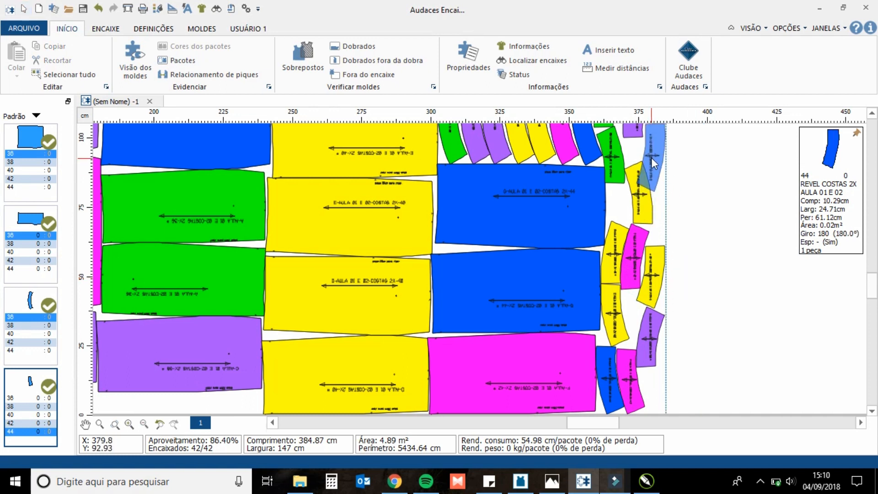
{"action": "left_click", "coordinate": [658, 163]}
{"action": "left_click", "coordinate": [871, 113]}
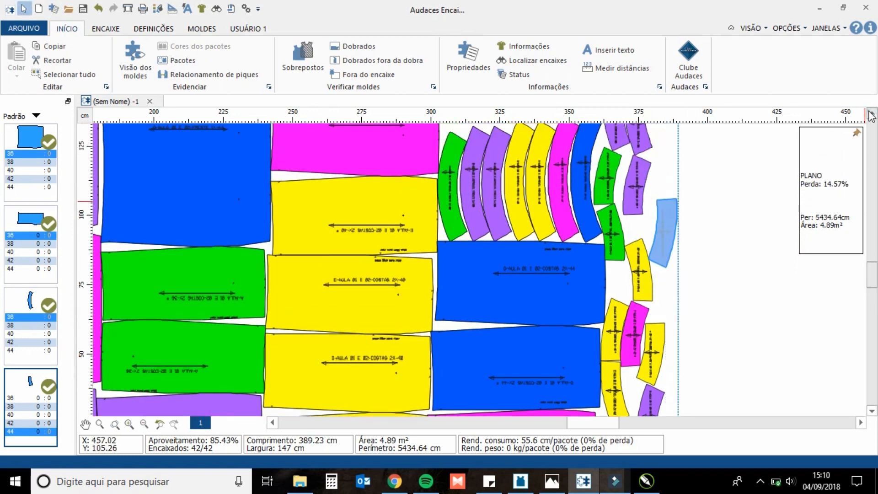
{"action": "left_click", "coordinate": [662, 236]}
{"action": "left_click", "coordinate": [652, 197]}
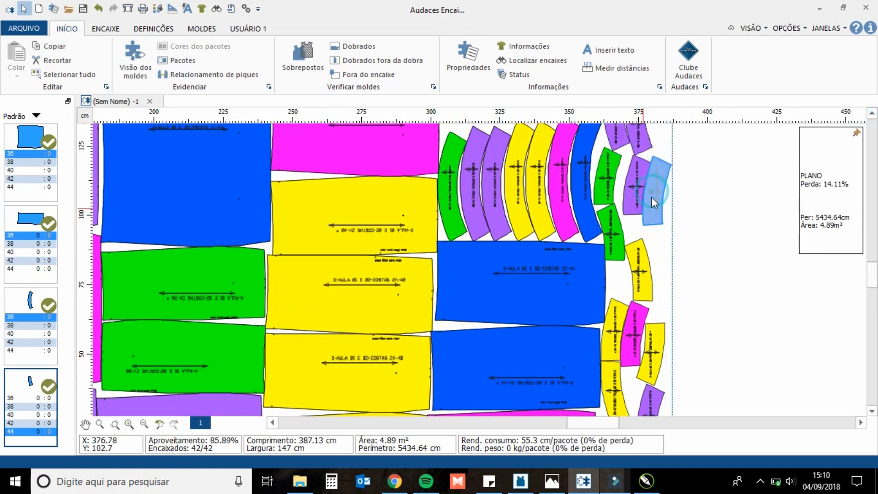
Move the two uppermost size 38 REVEL COSTAS 2X pieces flush with the upper fabric edge, side by side
{"action": "left_click", "coordinate": [872, 114]}
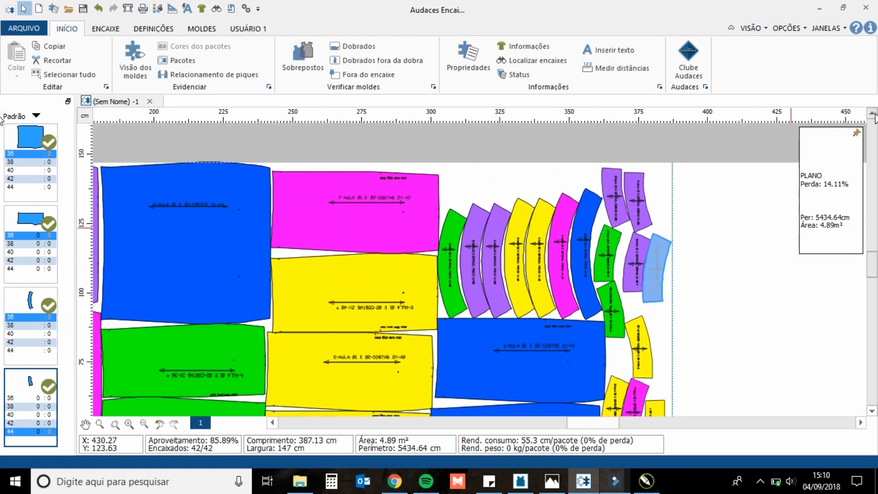
{"action": "left_click", "coordinate": [611, 187]}
{"action": "left_click", "coordinate": [631, 183]}
{"action": "left_click", "coordinate": [621, 165]}
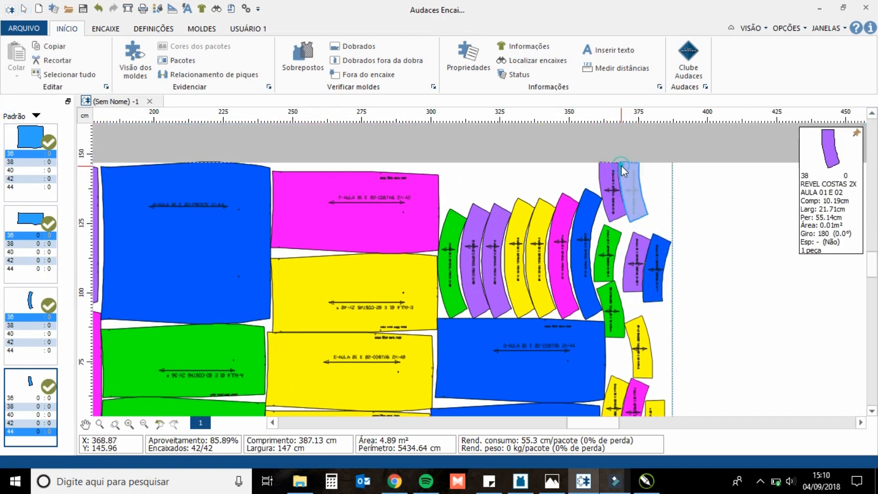
Move the outer size 44 REVEL COSTAS 2X piece to the upper fabric edge beside the two size 38 ones, dismissing the battery warning
{"action": "left_click", "coordinate": [660, 245]}
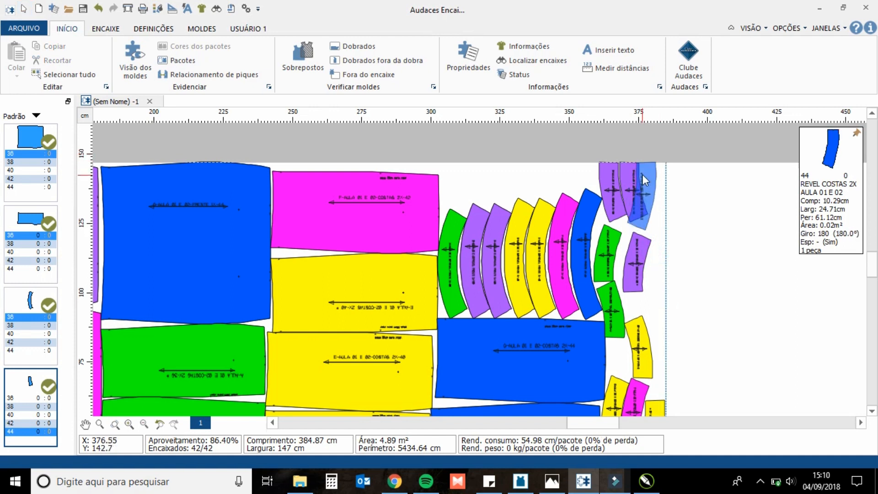
{"action": "left_click", "coordinate": [667, 194]}
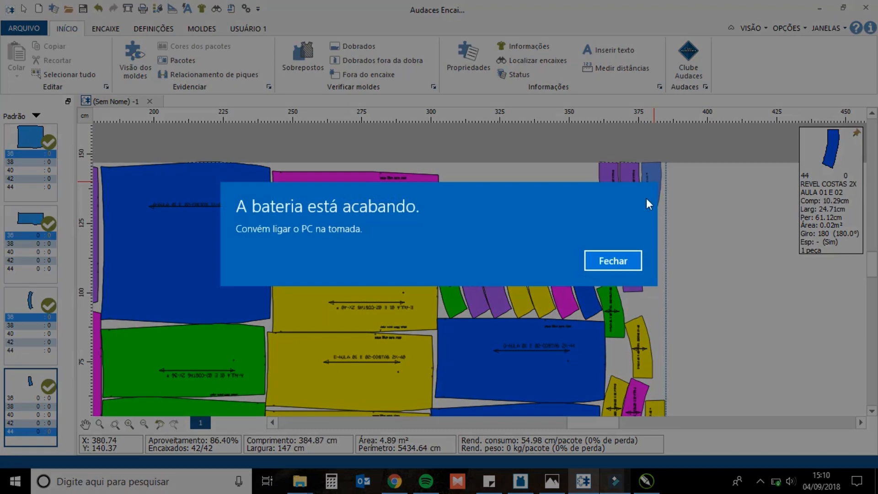
{"action": "left_click", "coordinate": [624, 259]}
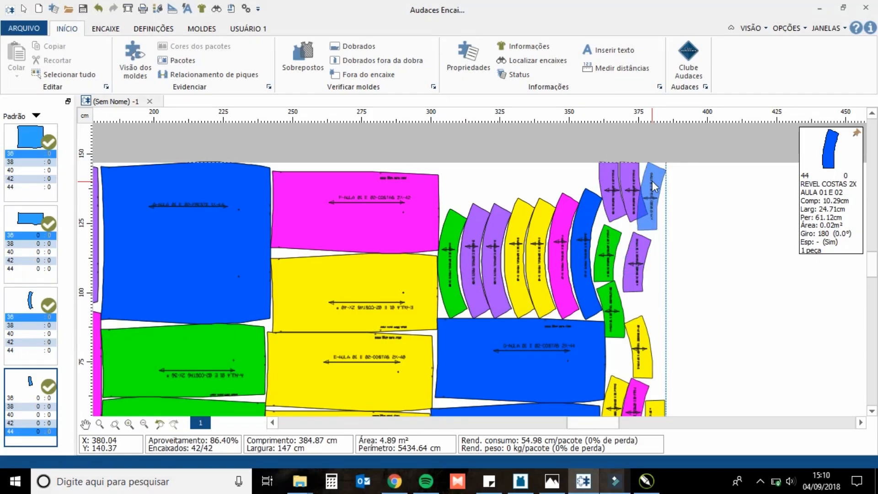
{"action": "left_click", "coordinate": [702, 222]}
{"action": "left_click", "coordinate": [115, 424]}
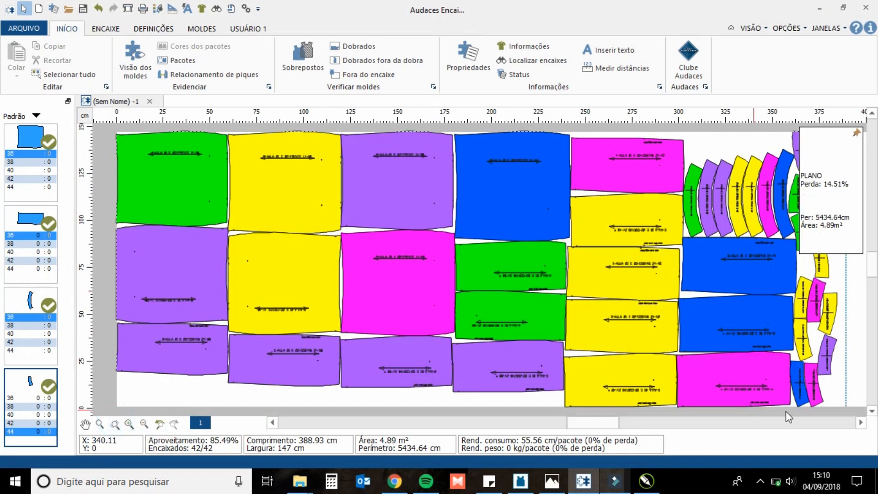
{"action": "left_click", "coordinate": [859, 424]}
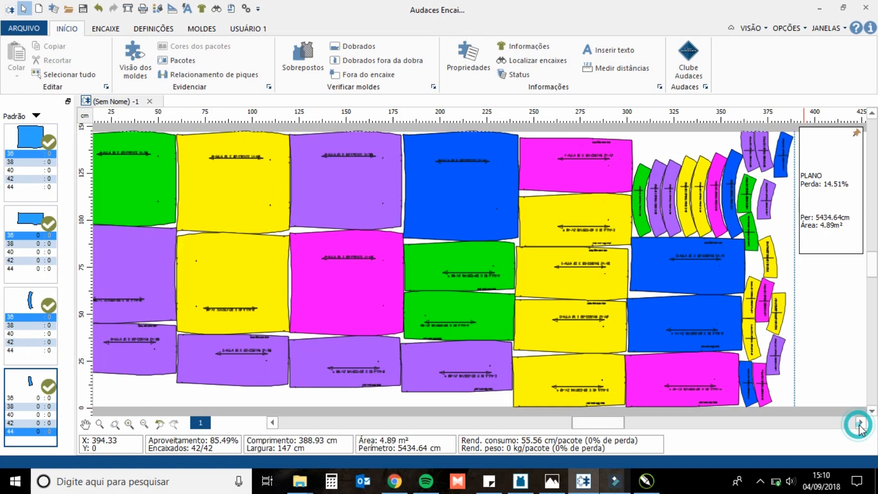
{"action": "left_click", "coordinate": [860, 424]}
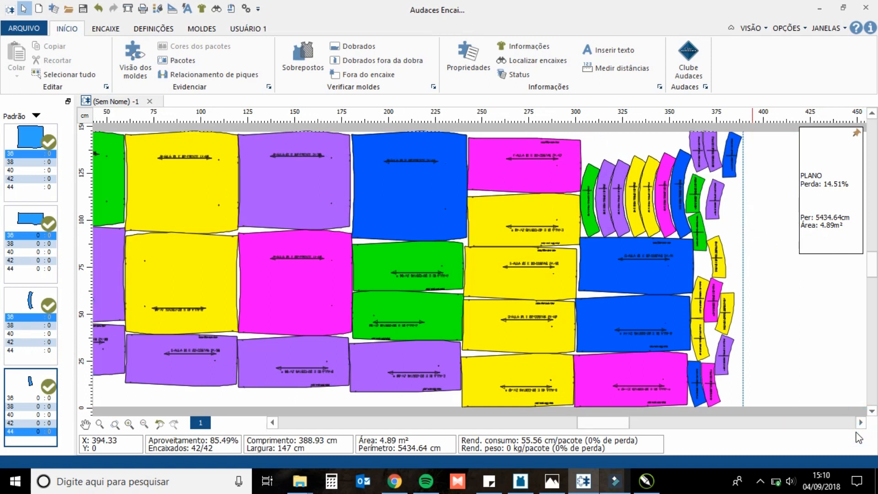
{"action": "left_click", "coordinate": [792, 484]}
{"action": "left_click", "coordinate": [811, 489]}
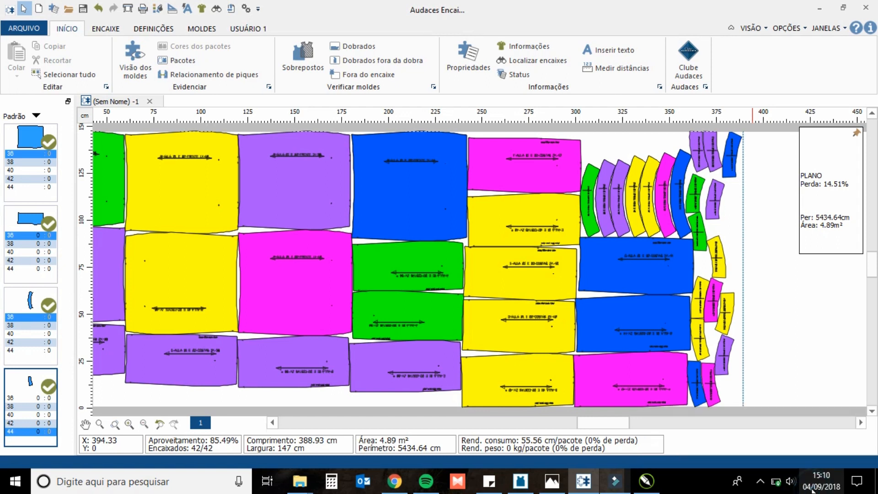
{"action": "left_click", "coordinate": [818, 484]}
{"action": "left_click", "coordinate": [779, 485]}
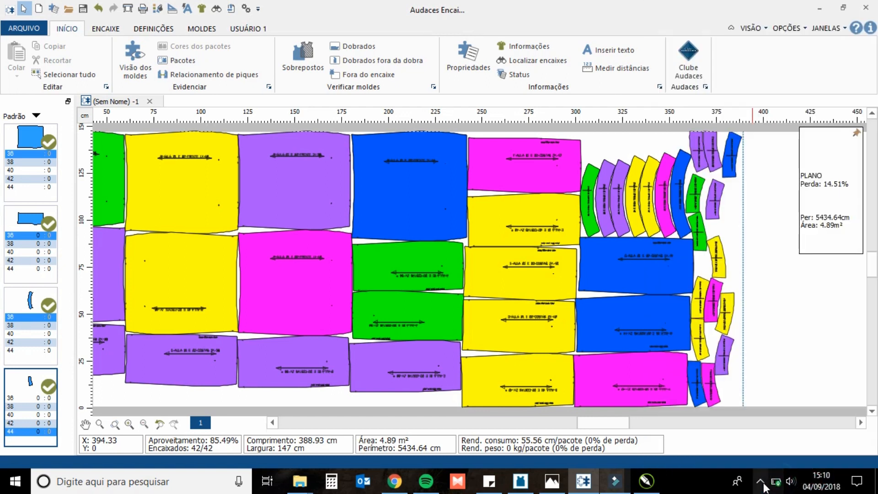
{"action": "left_click", "coordinate": [760, 483]}
{"action": "left_click", "coordinate": [751, 454]}
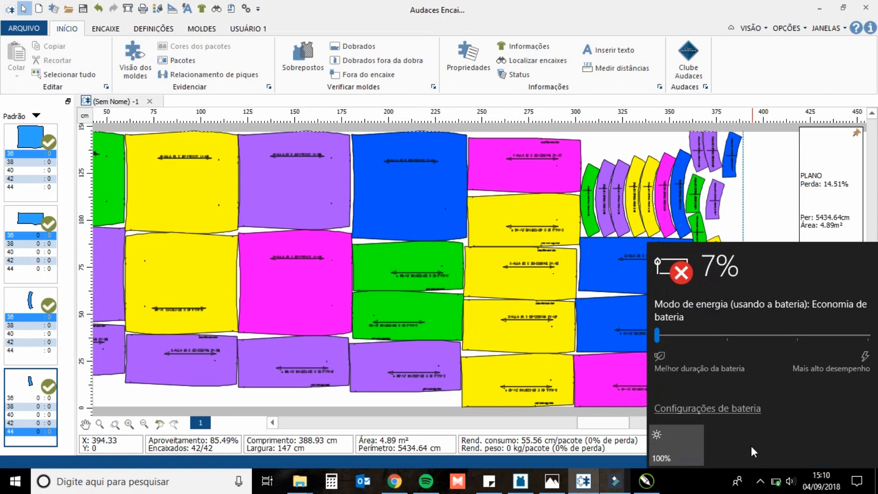
{"action": "left_click", "coordinate": [636, 416]}
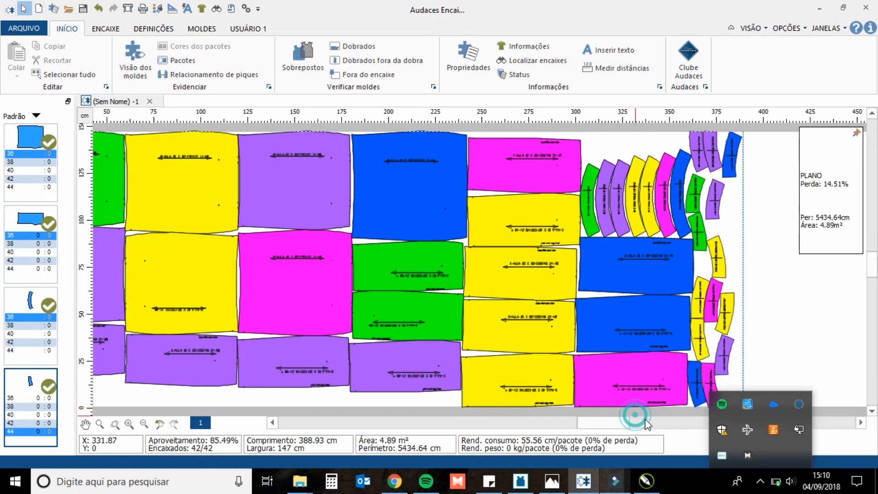
{"action": "left_click", "coordinate": [720, 454]}
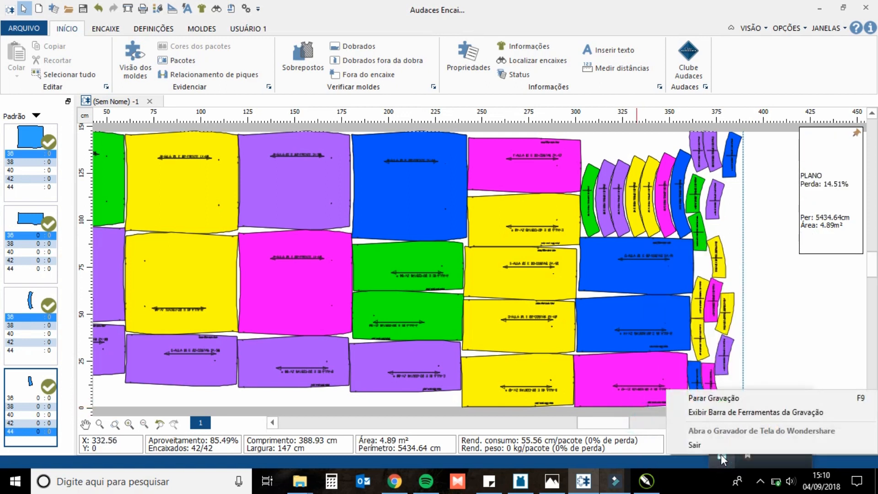
{"action": "left_click", "coordinate": [719, 399]}
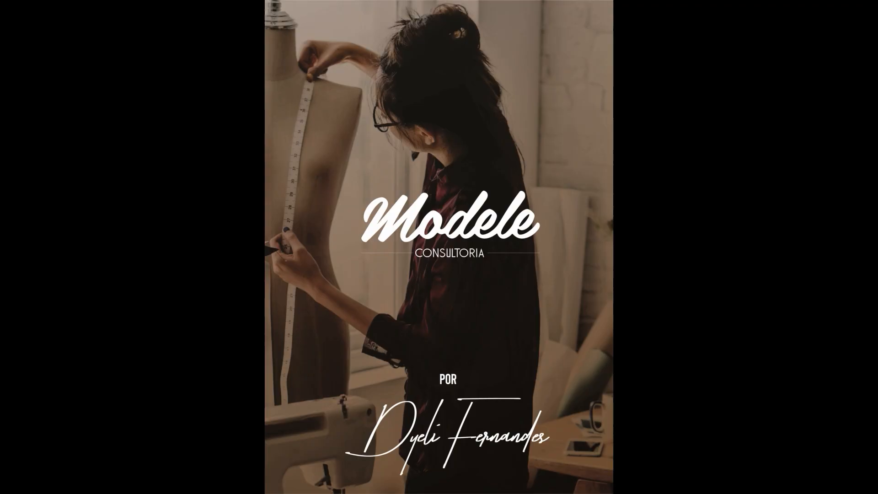